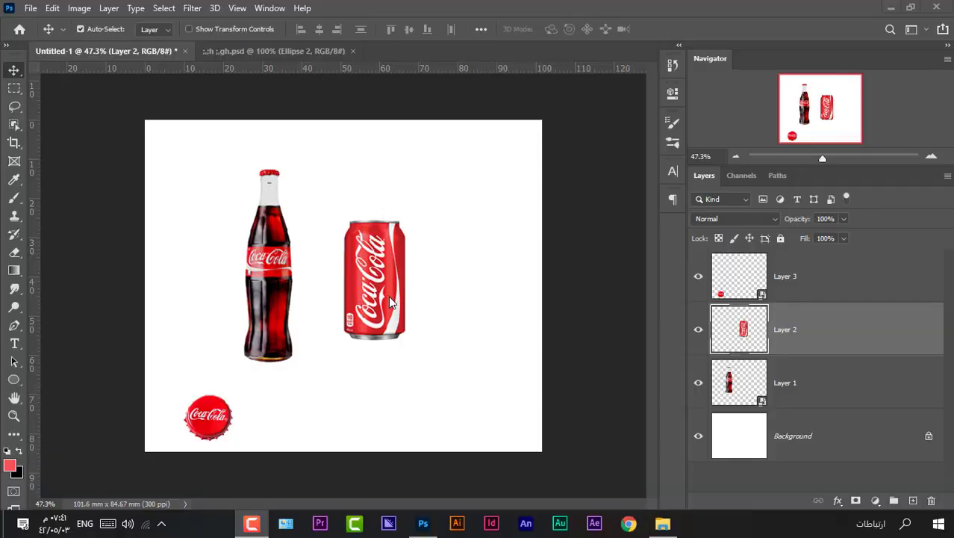
- Place the bottle just right of the can and shift it slightly up and left
left_click(389, 302)
left_click_drag(390, 279, 377, 285)
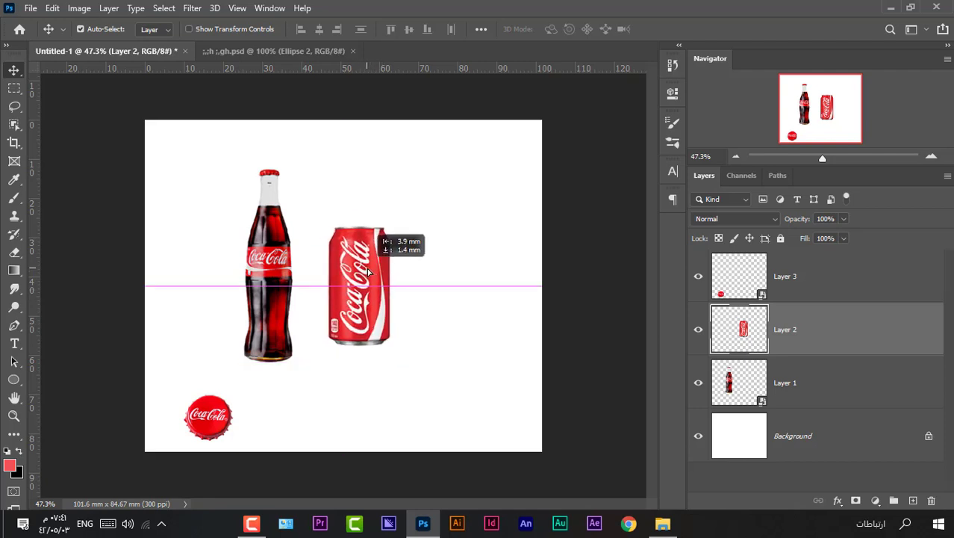
left_click(281, 259)
left_click_drag(280, 259, 313, 260)
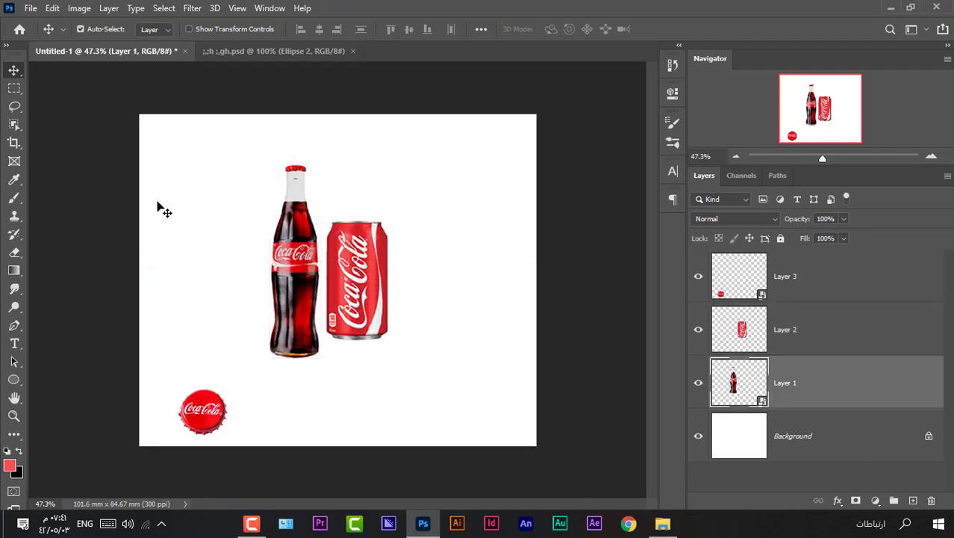
key("ctrl+t")
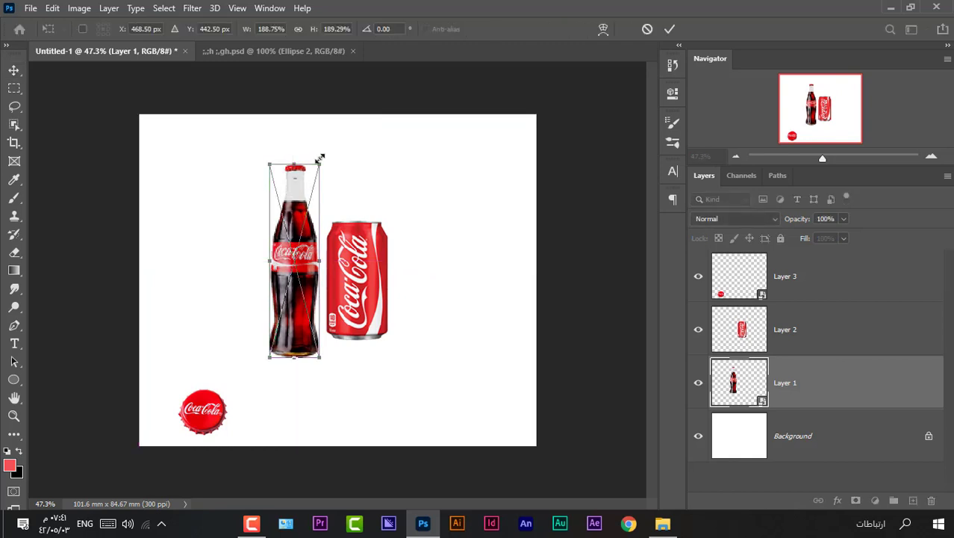
left_click_drag(308, 239, 305, 232)
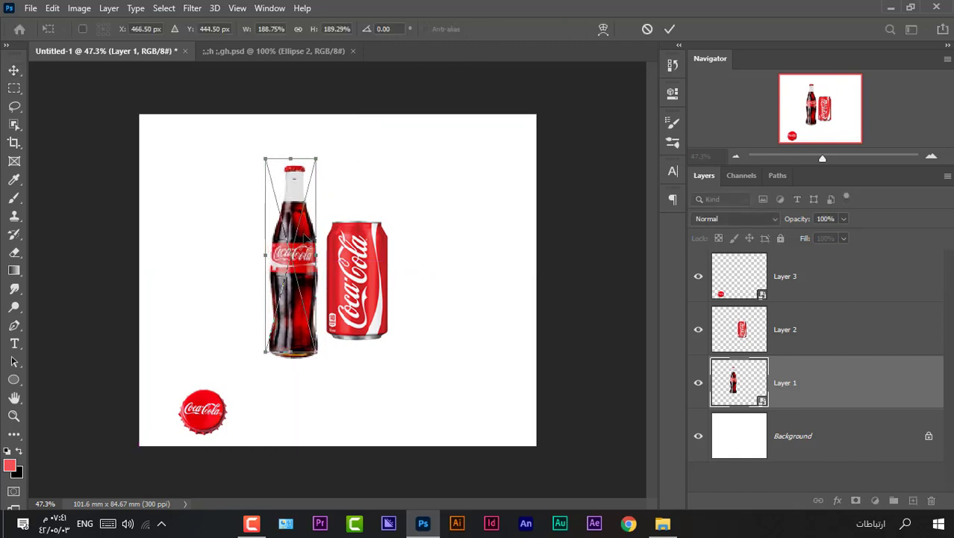
left_click(669, 29)
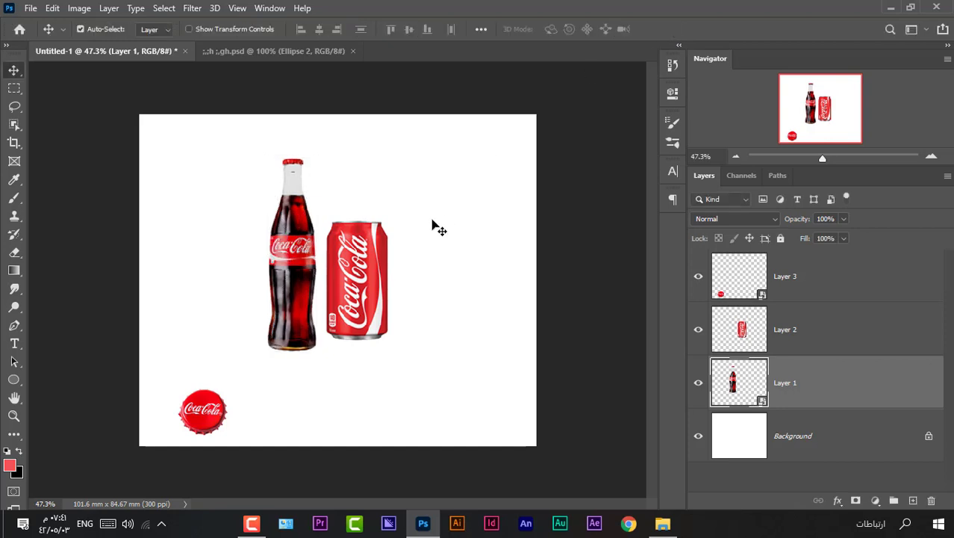
- Move the can down, shrink it slightly, and nudge the bottle up two pixels
left_click_drag(365, 277, 322, 295)
left_click(342, 288)
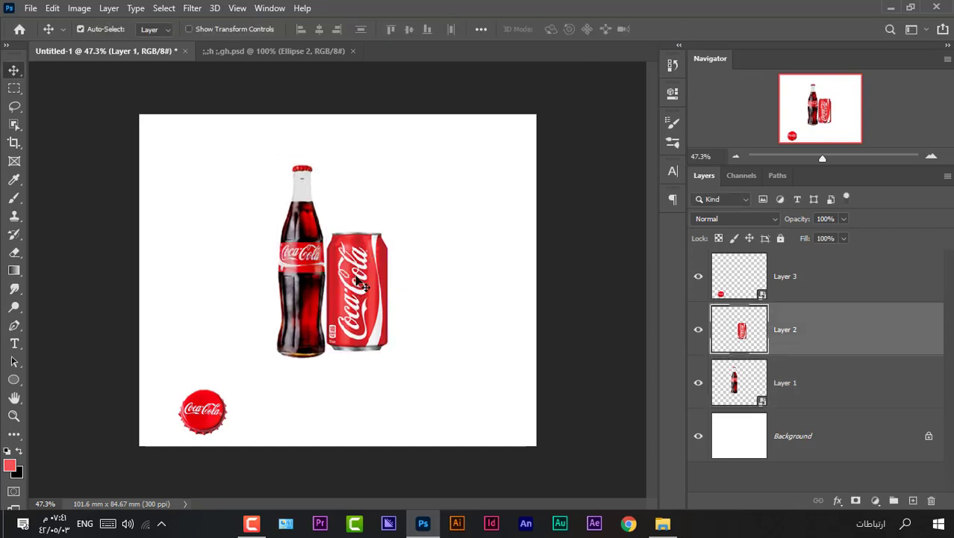
key("ctrl+t")
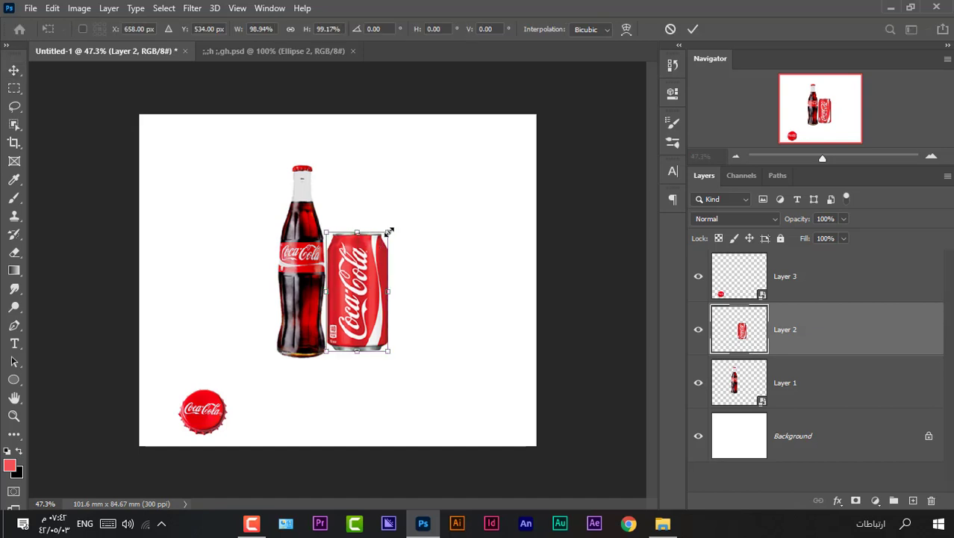
left_click_drag(389, 227, 391, 235)
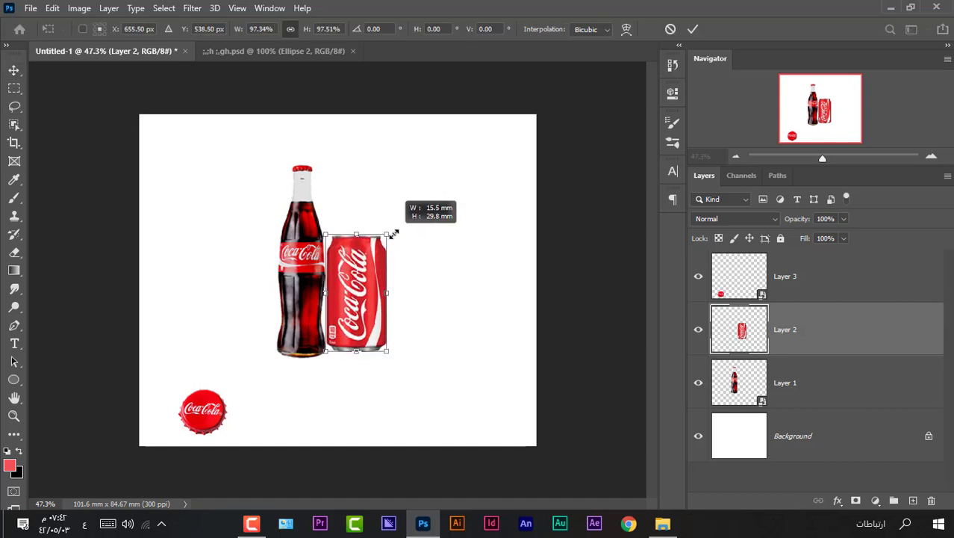
left_click(693, 28)
left_click(315, 255)
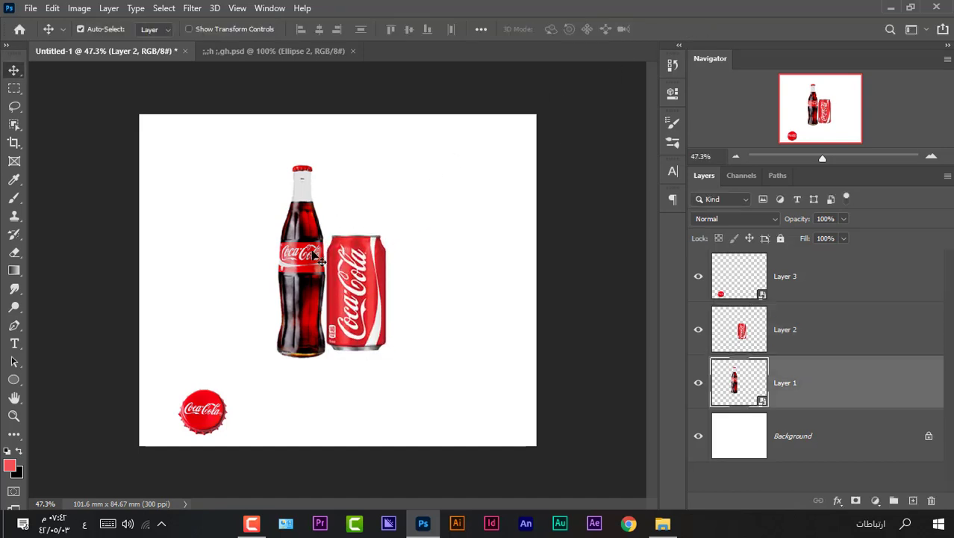
key("Up")
key("Up")
key("Up")
key("Up")
key("Up")
key("Up")
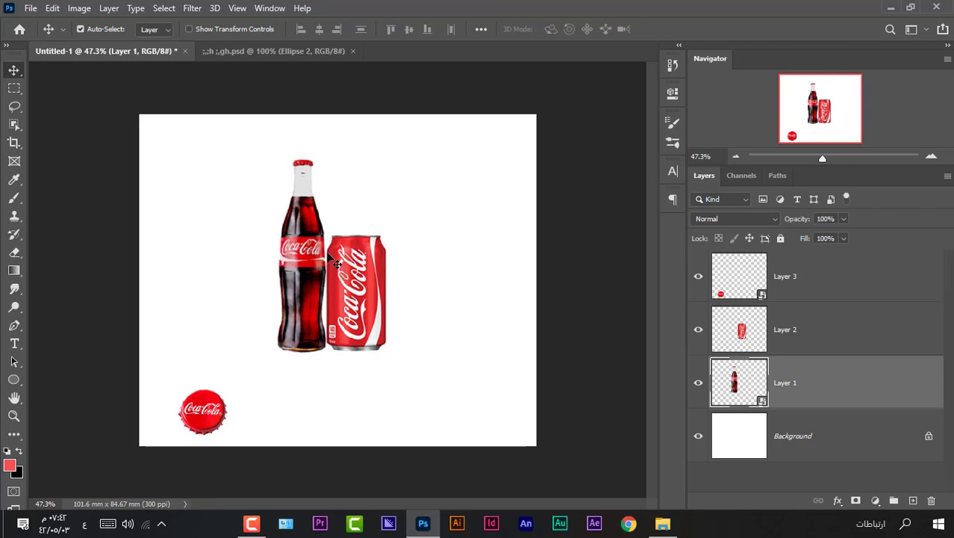
key("Up")
key("Up")
- Scale the bottle cap up to roughly 160% at the lower left
left_click(223, 397)
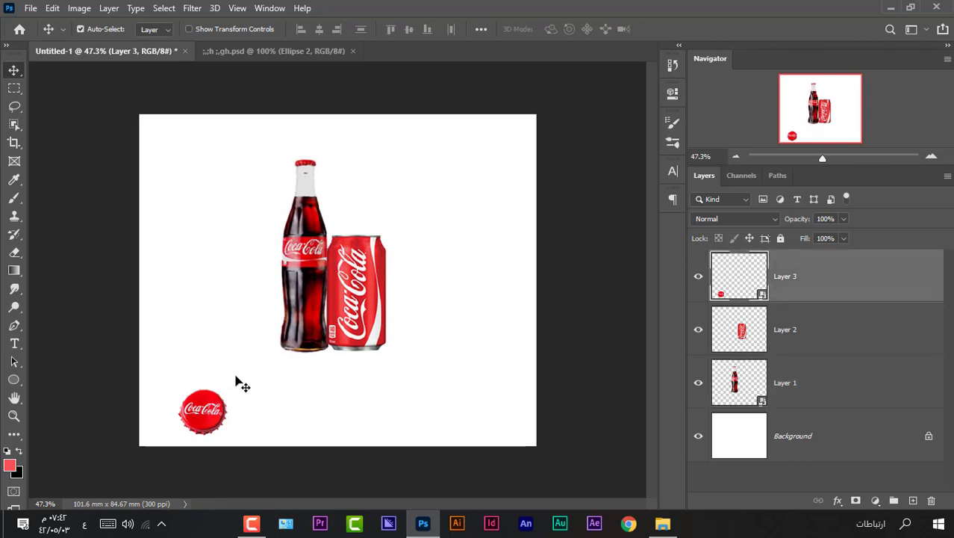
key("ctrl")
key("ctrl+t")
mouse_move(228, 389)
left_mouse_down()
mouse_move(245, 377)
mouse_move(218, 396)
mouse_move(214, 382)
left_mouse_up()
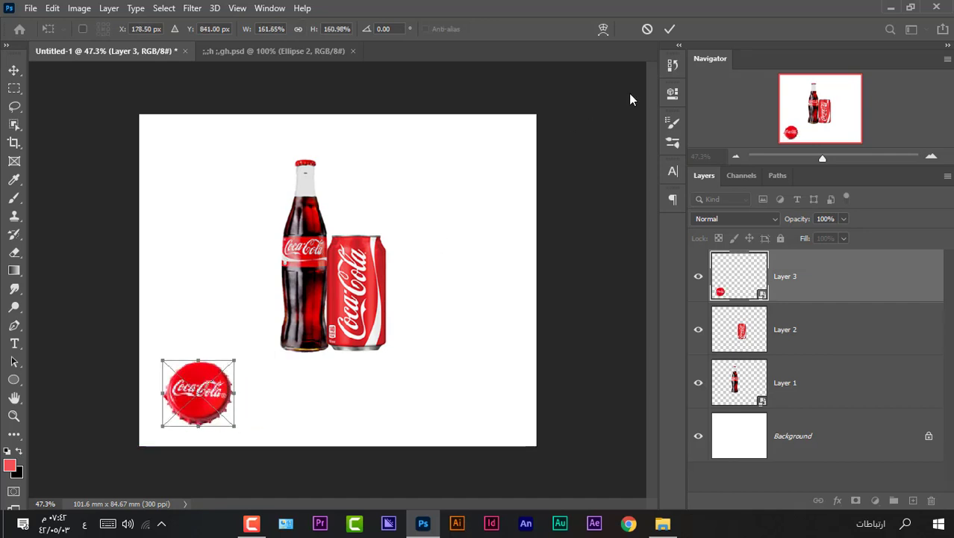
left_click(670, 30)
- Nudge the bottle, can and cap a few pixels into their final positions
left_click(317, 281)
left_click_drag(315, 276, 355, 285)
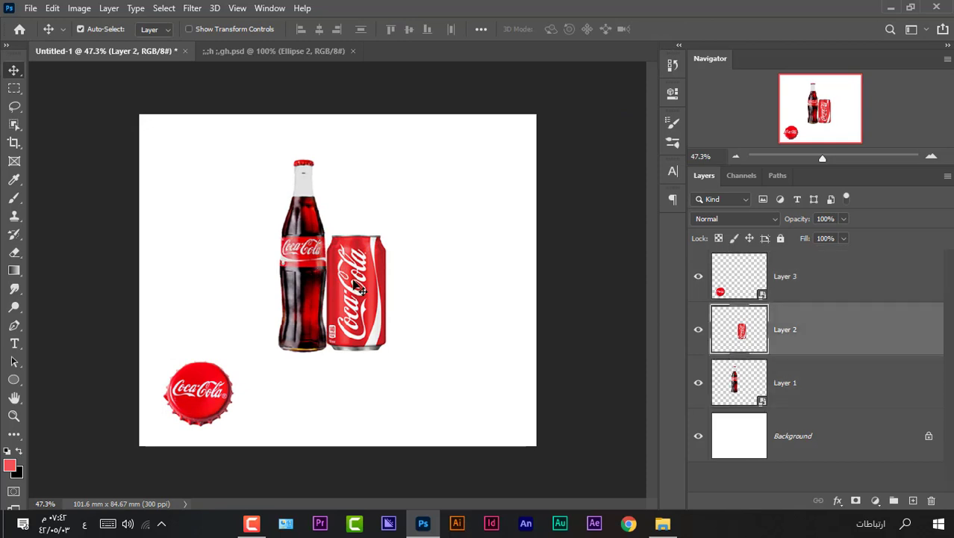
left_click(215, 397)
left_click_drag(216, 397, 216, 394)
mouse_move(352, 330)
left_mouse_down()
mouse_move(345, 357)
mouse_move(318, 339)
mouse_move(360, 338)
left_mouse_up()
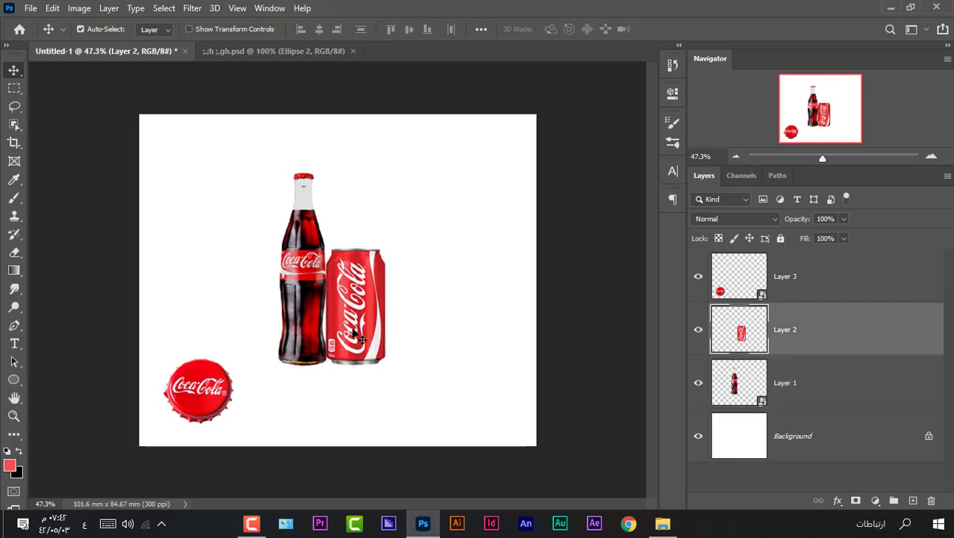
left_click_drag(303, 334, 303, 336)
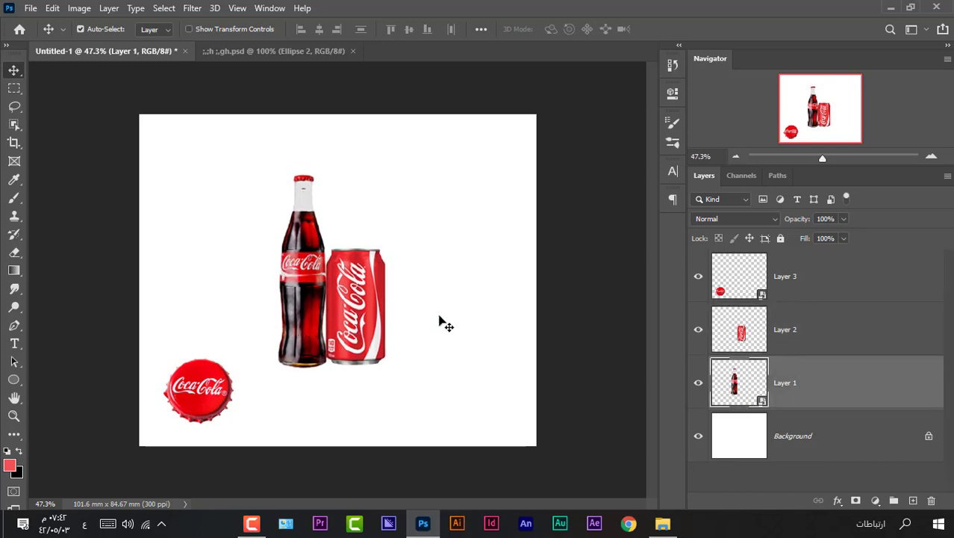
left_click(189, 391)
left_click_drag(188, 390, 189, 386)
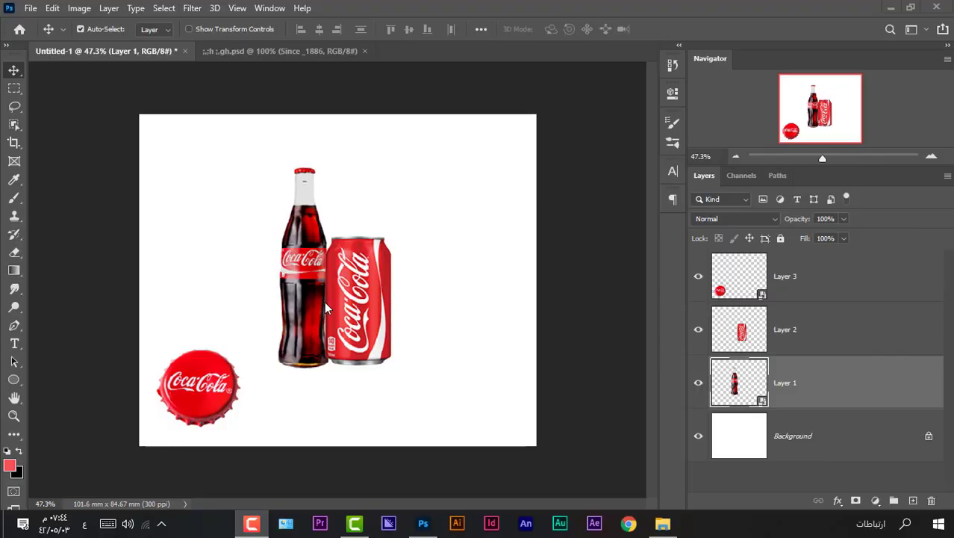
- Check the Boulevard reference, then return to Untitled-1 with the Brush on the Background layer
left_click(260, 54)
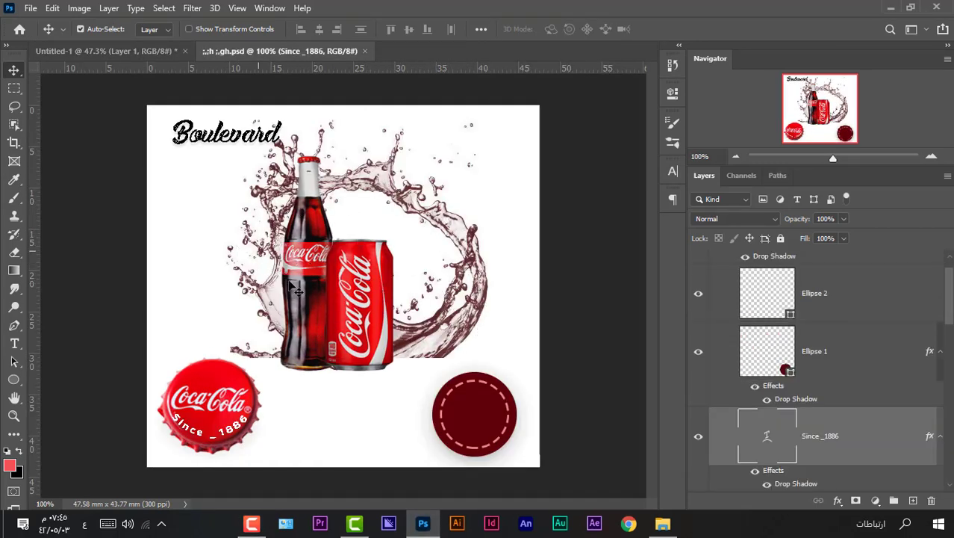
left_click(131, 50)
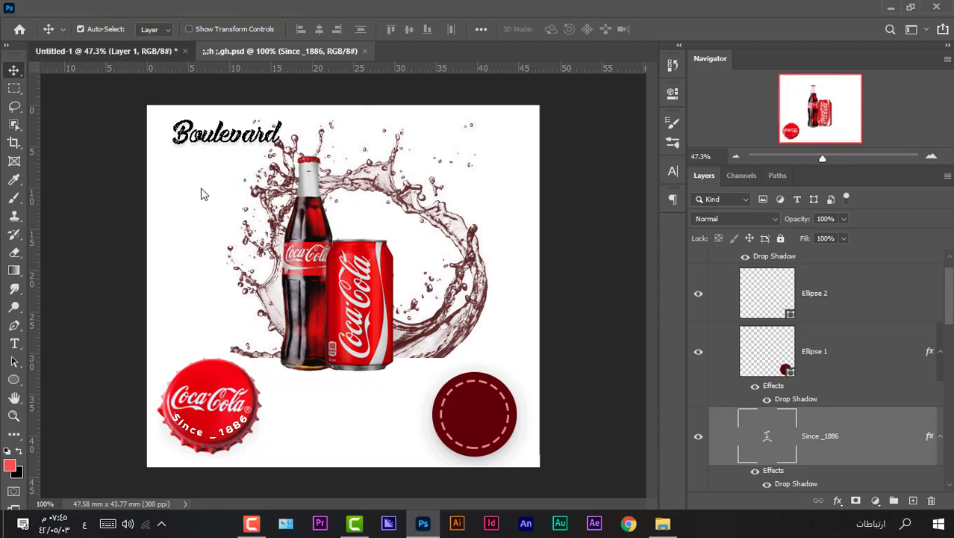
left_click(15, 199)
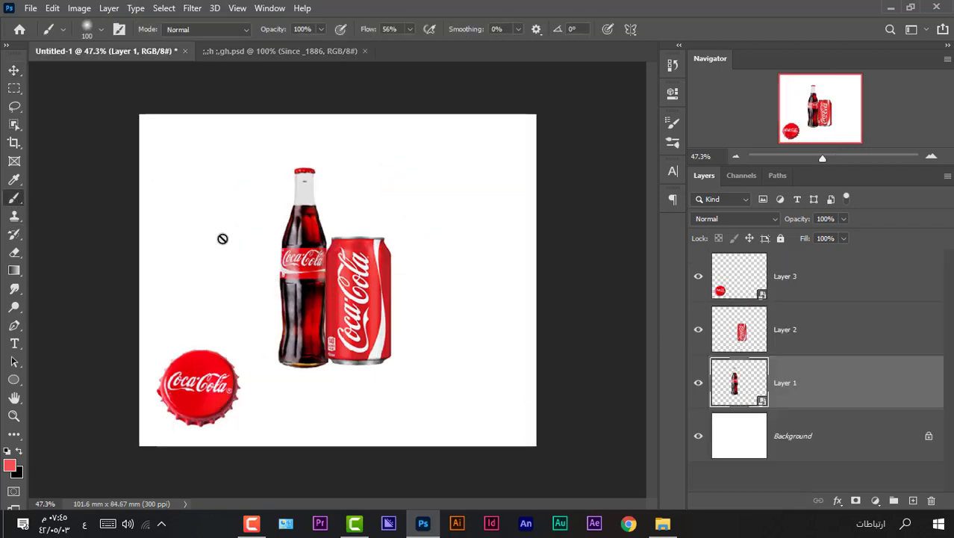
left_click(812, 437)
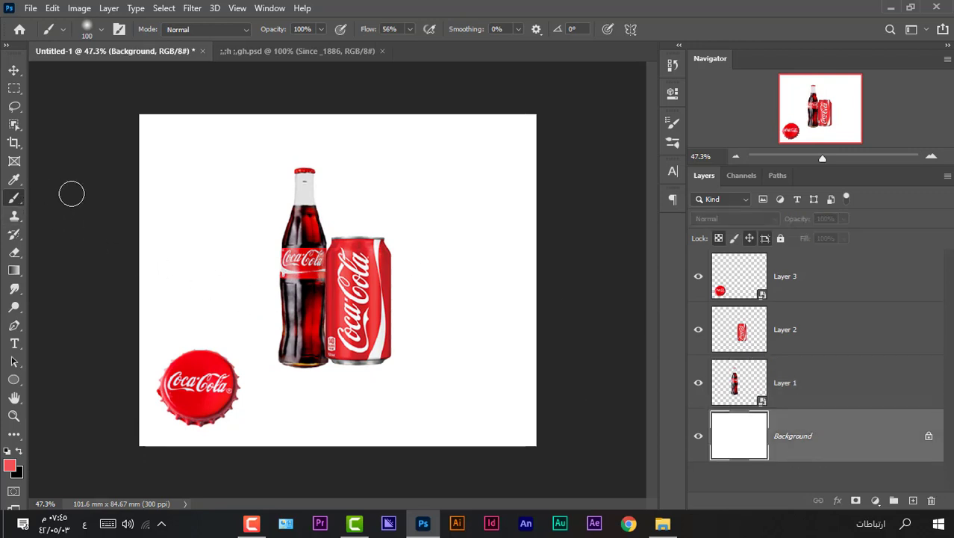
- Load the istockphoto_10379893 water-splash brush, undo a test stamp, and enlarge it to 600 px
left_click(88, 30)
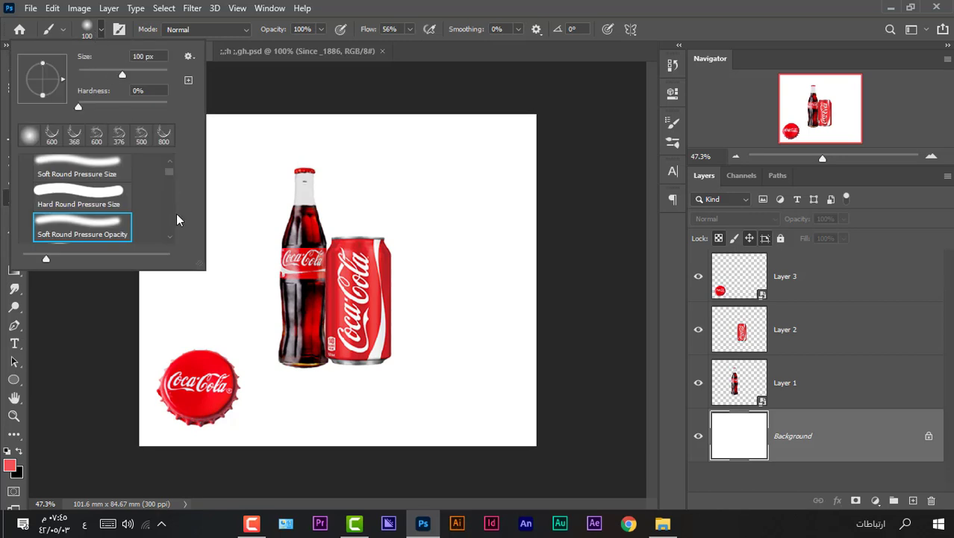
mouse_move(170, 172)
left_mouse_down()
mouse_move(164, 220)
mouse_move(168, 206)
left_mouse_up()
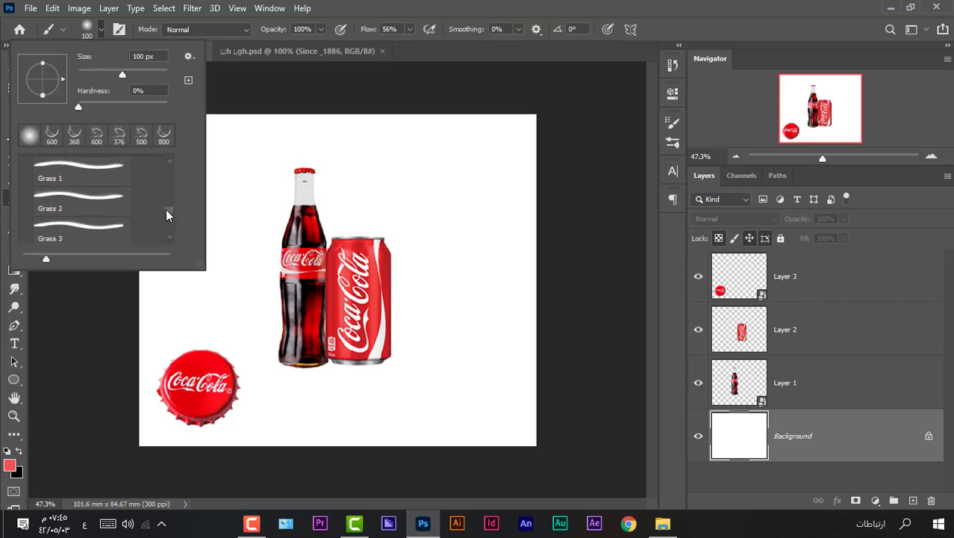
left_click(98, 188)
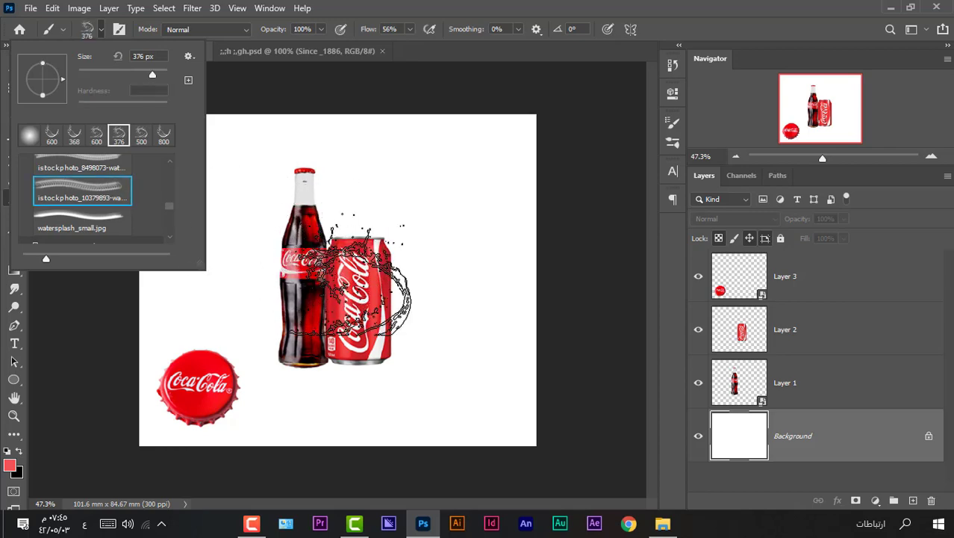
left_click(386, 314)
key("ctrl+z")
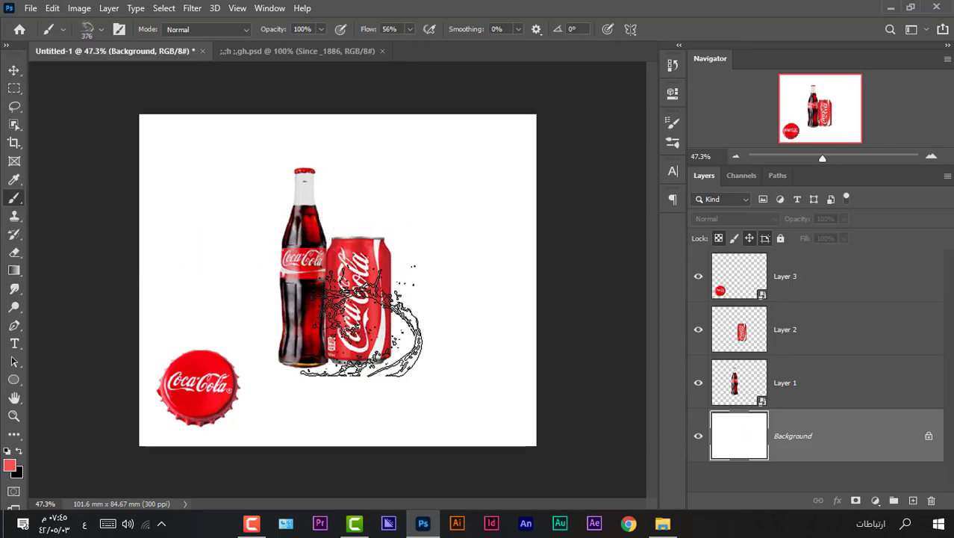
key("bracketright")
key("bracketright")
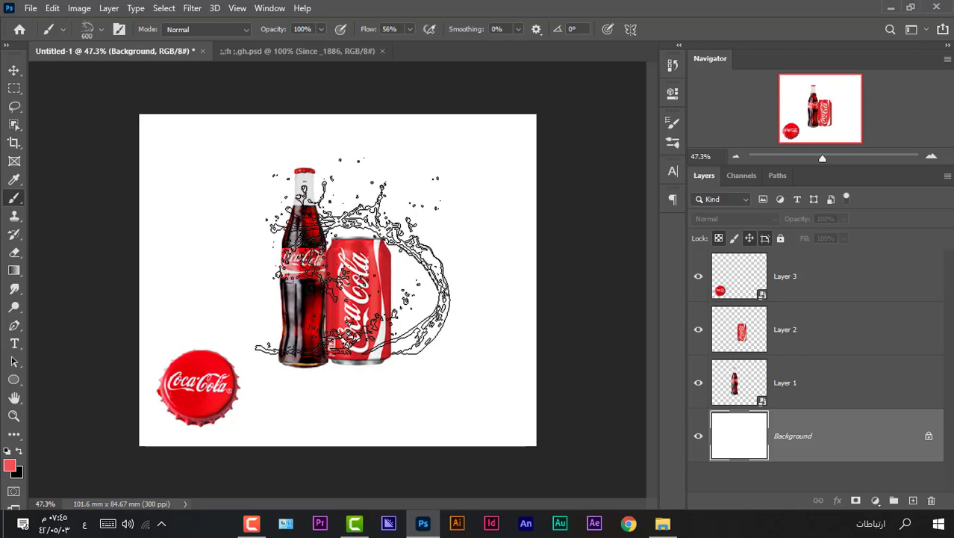
- Set the foreground colour to the very dark red #240506
left_click(10, 465)
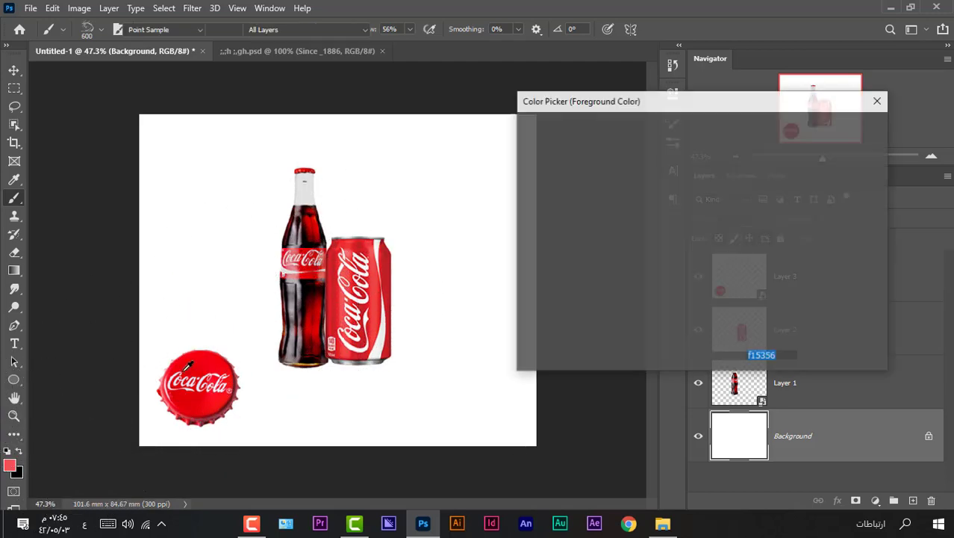
left_click(682, 243)
left_click_drag(683, 244, 676, 287)
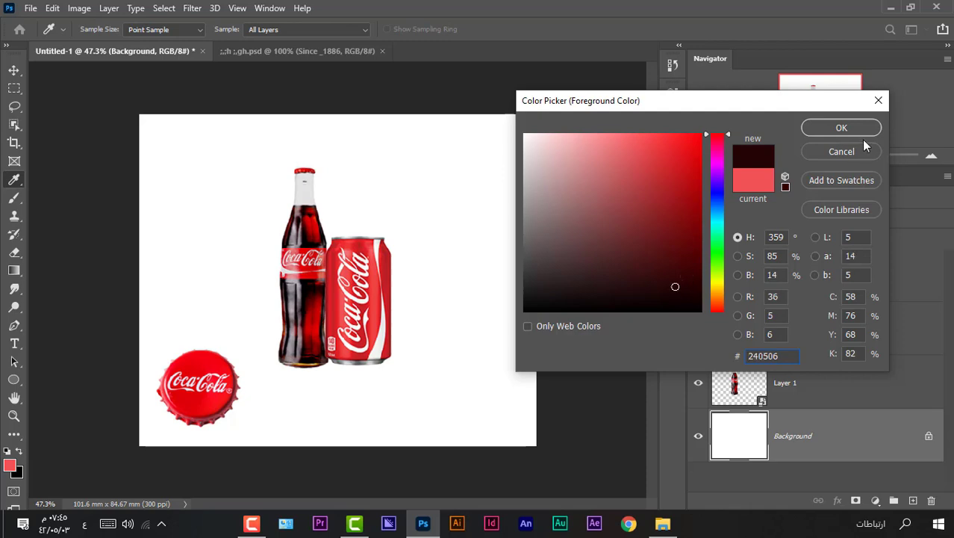
left_click(842, 128)
- Stamp a dark splash behind the bottle and can, then try several water-splash brush presets
key("b")
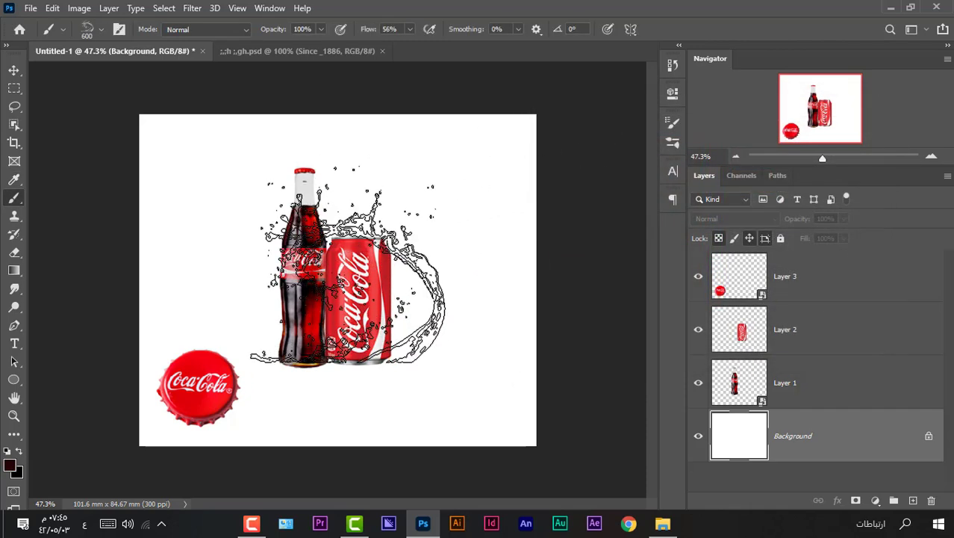
left_click(348, 266)
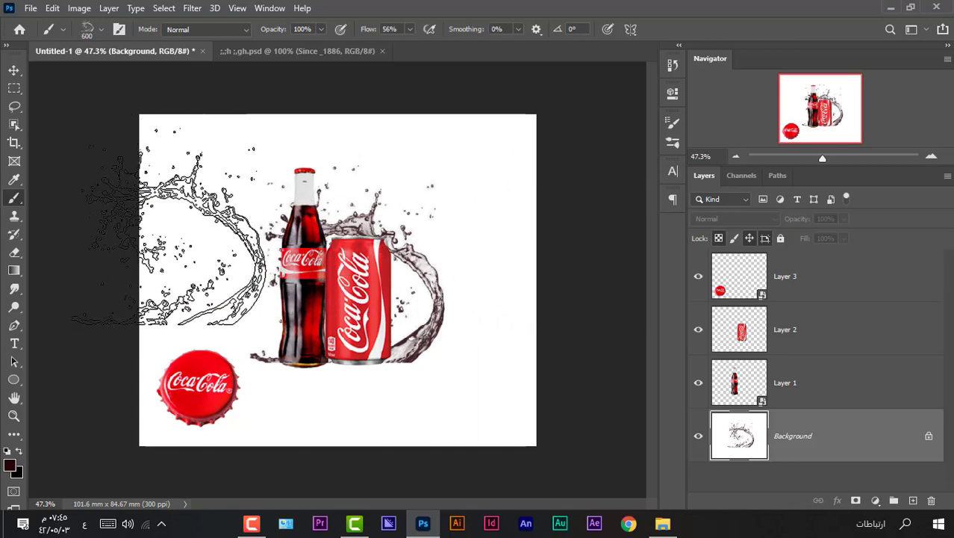
left_click(103, 30)
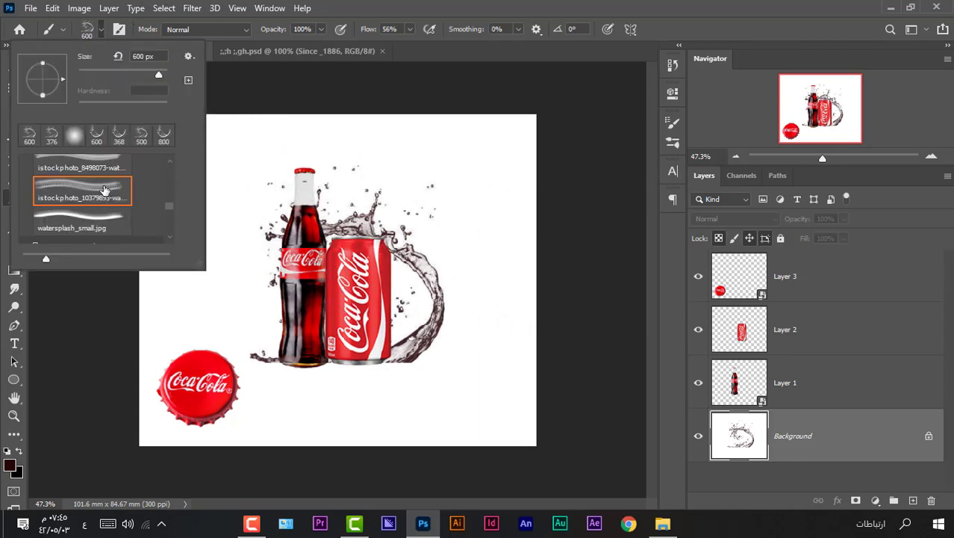
left_click(110, 174)
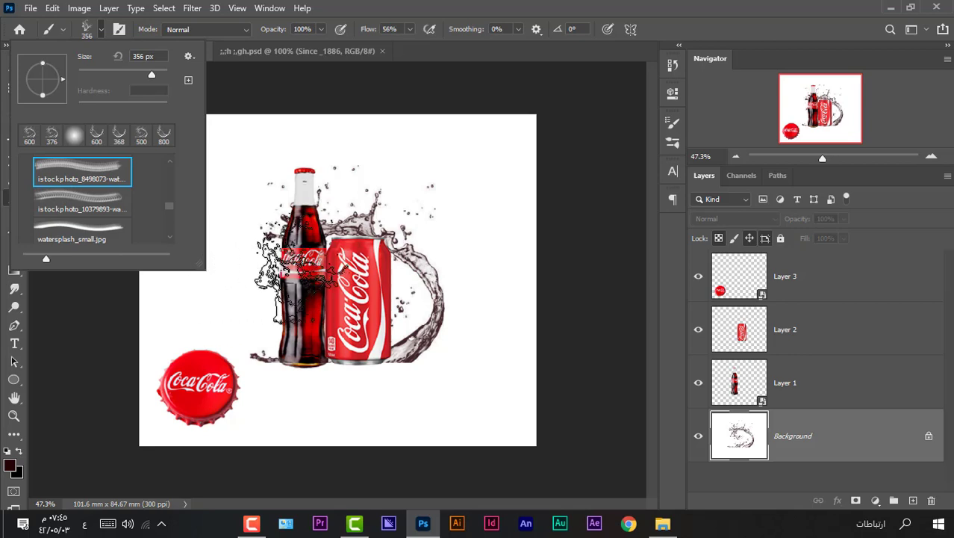
scroll(78, 190, "up", 1)
left_click(116, 174)
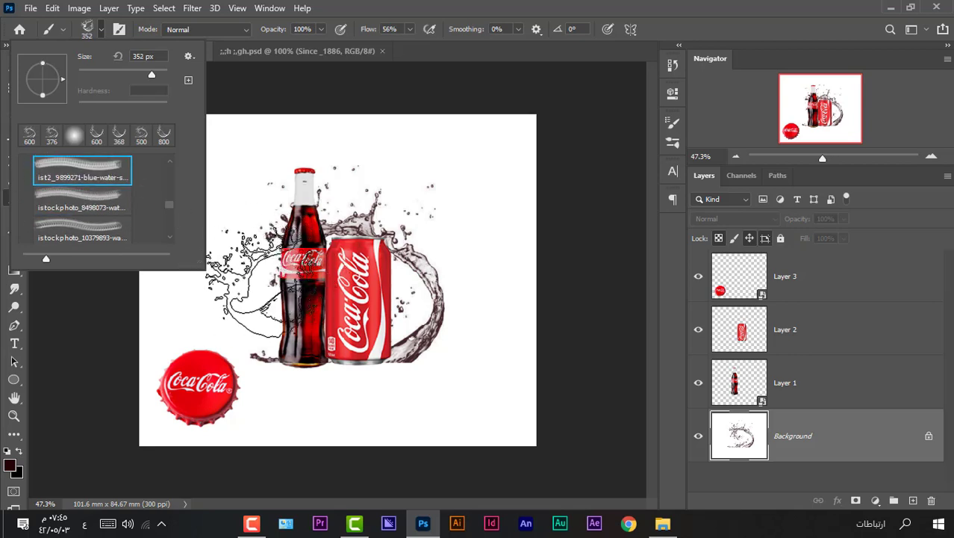
scroll(98, 177, "up", 1)
left_click(98, 174)
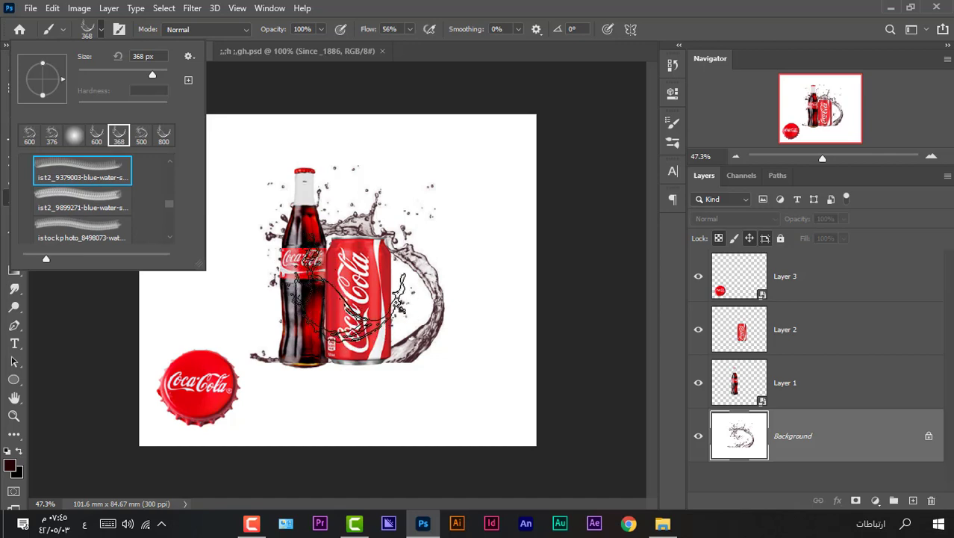
- Set the splash brush to 600 px and stamp a dark swirl around the bottle and can
left_click(351, 295)
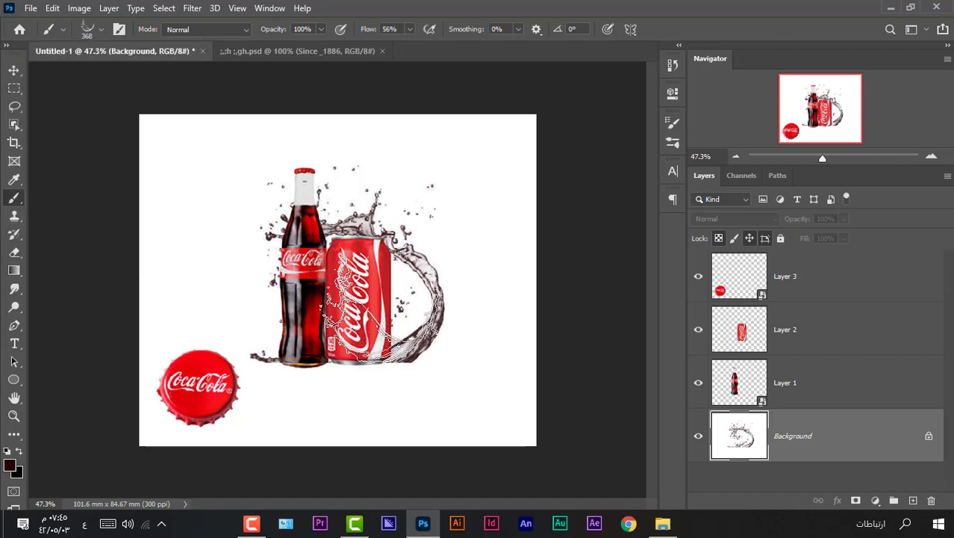
key("bracketright")
key("bracketright")
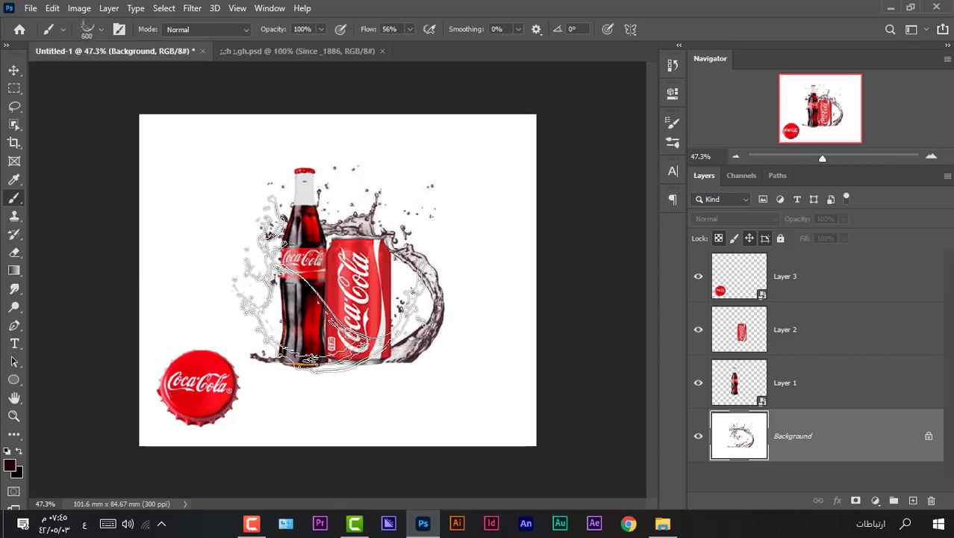
key("bracketright")
key("bracketright")
key("bracketright")
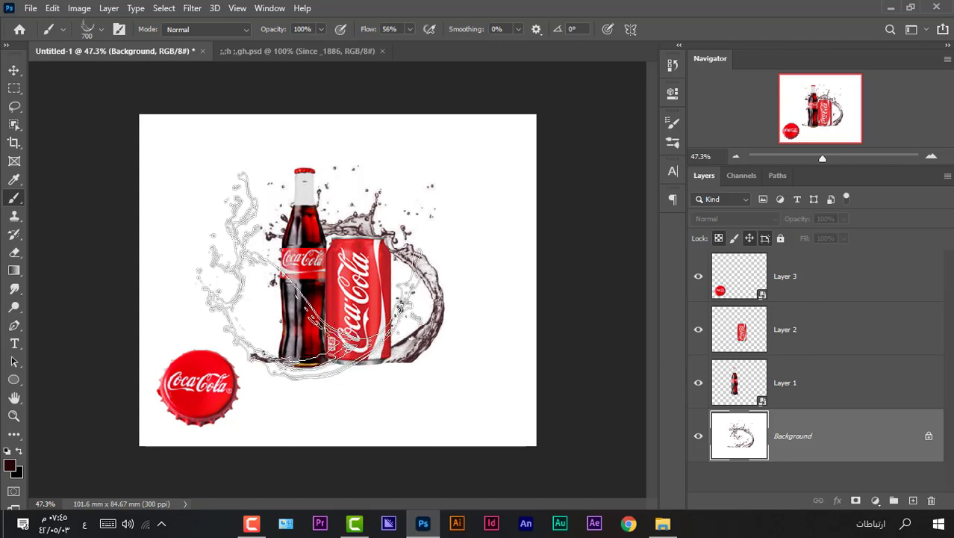
key("bracketleft")
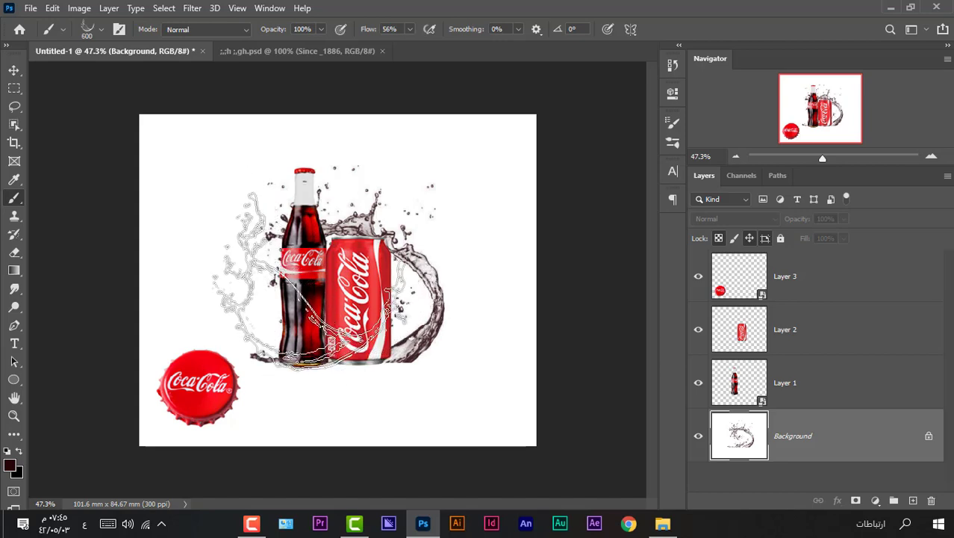
left_click_drag(321, 278, 449, 281)
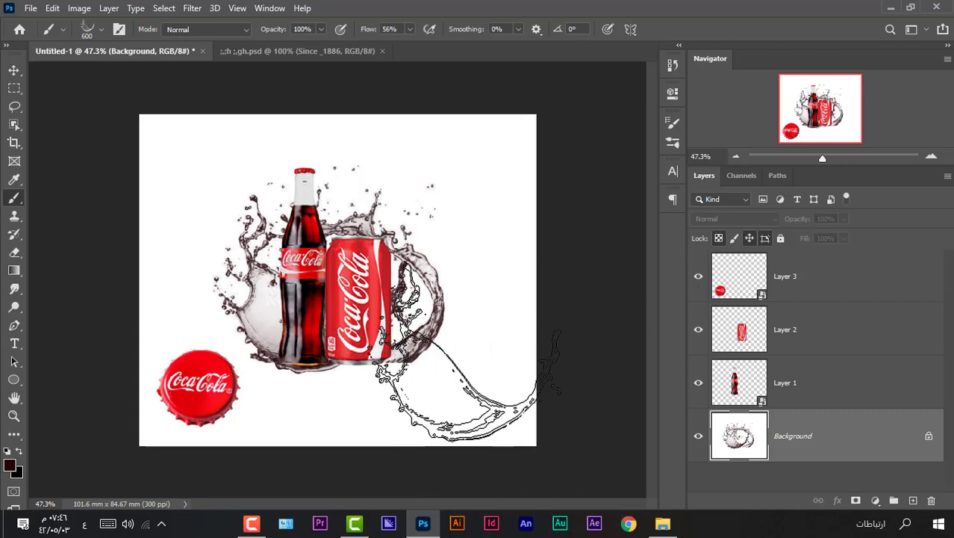
left_click(13, 71)
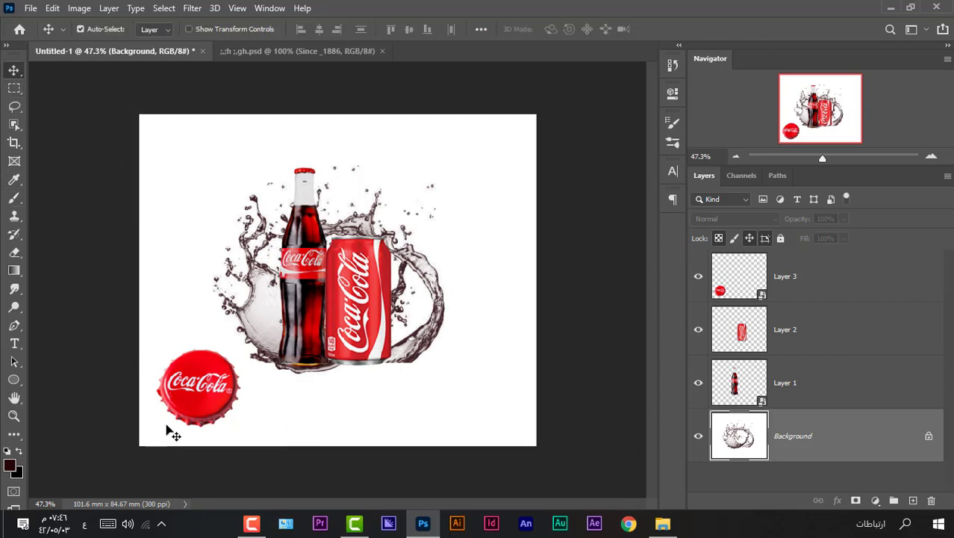
- Bring the red badge with its dashed white ring from the Boulevard document into the ad's bottom-right corner
left_click(310, 51)
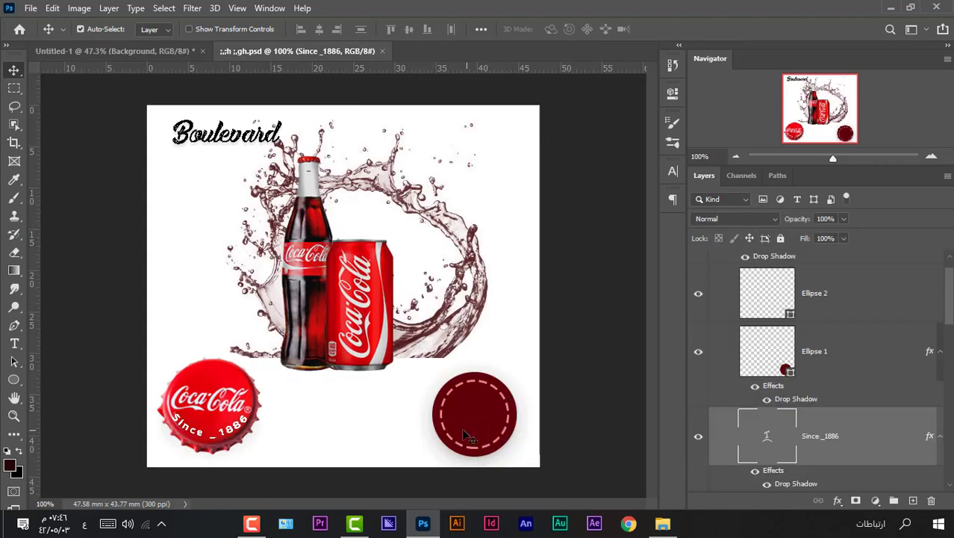
left_click(159, 50)
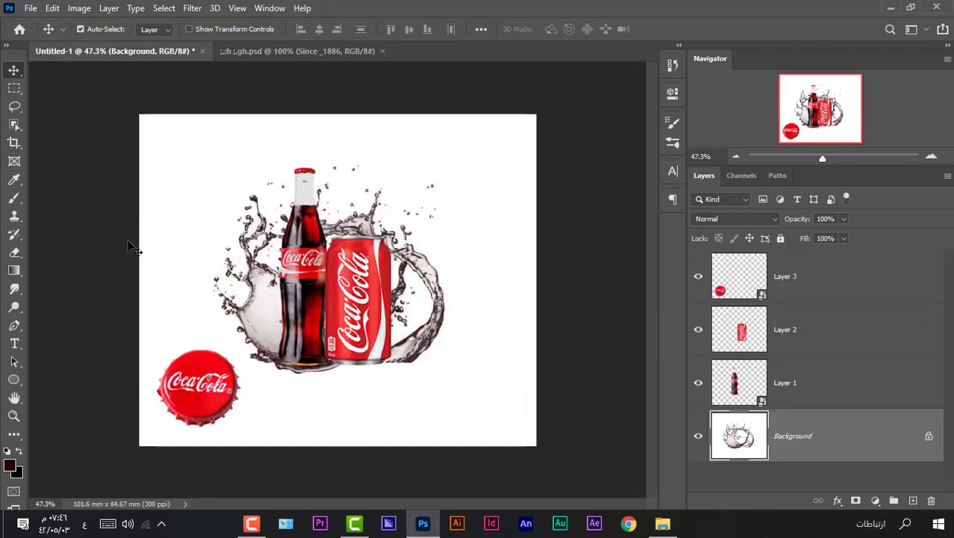
left_click(15, 379)
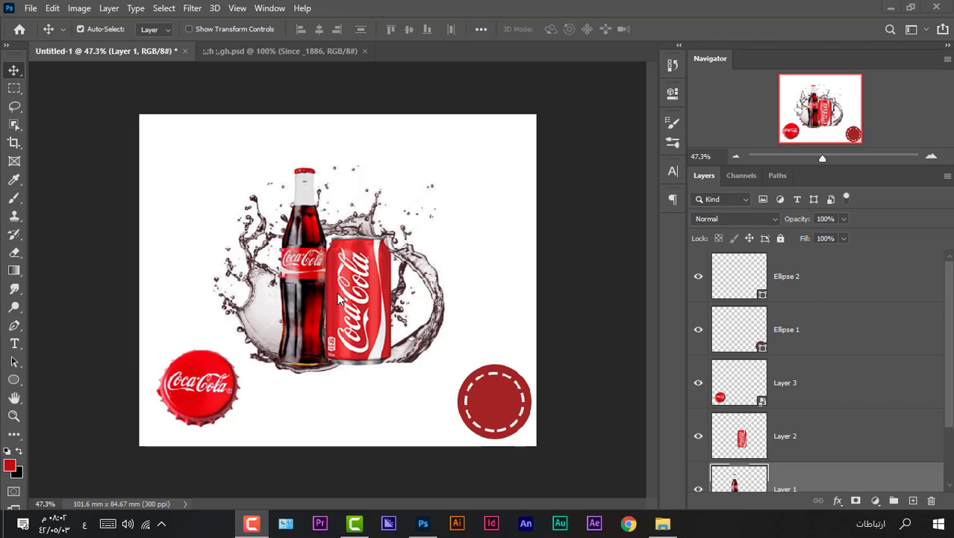
scroll(806, 407, "down", 2)
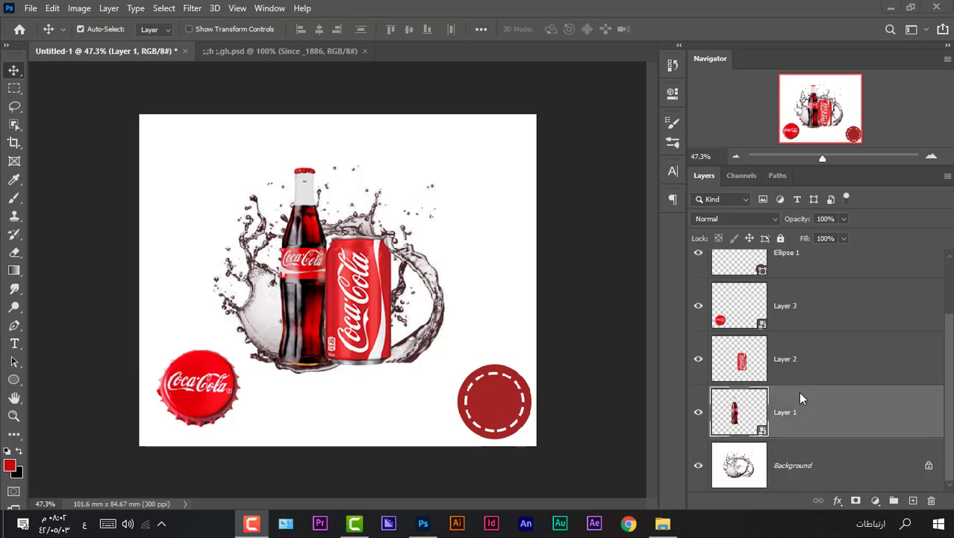
left_click(876, 500)
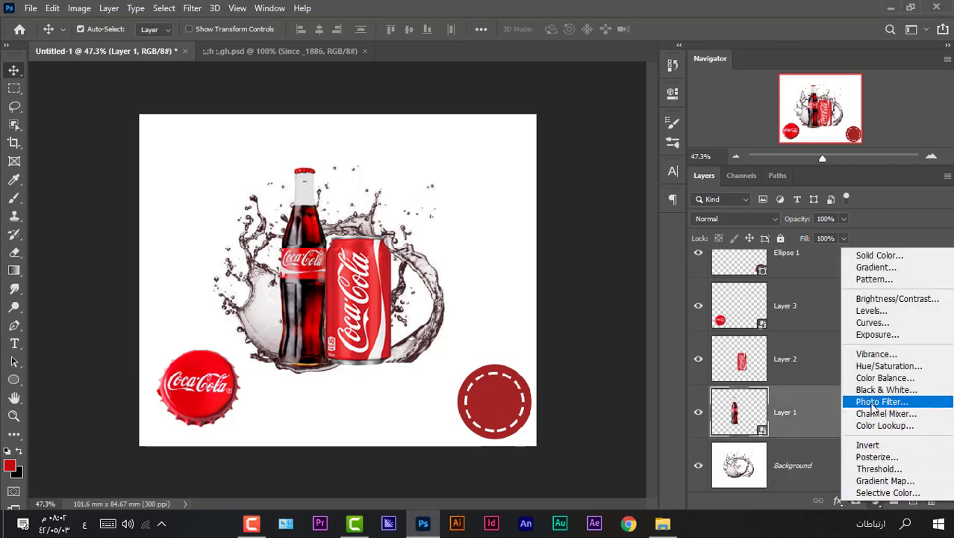
- Add an Exposure adjustment clipped to the bottle layer at about -1.56
left_click(880, 336)
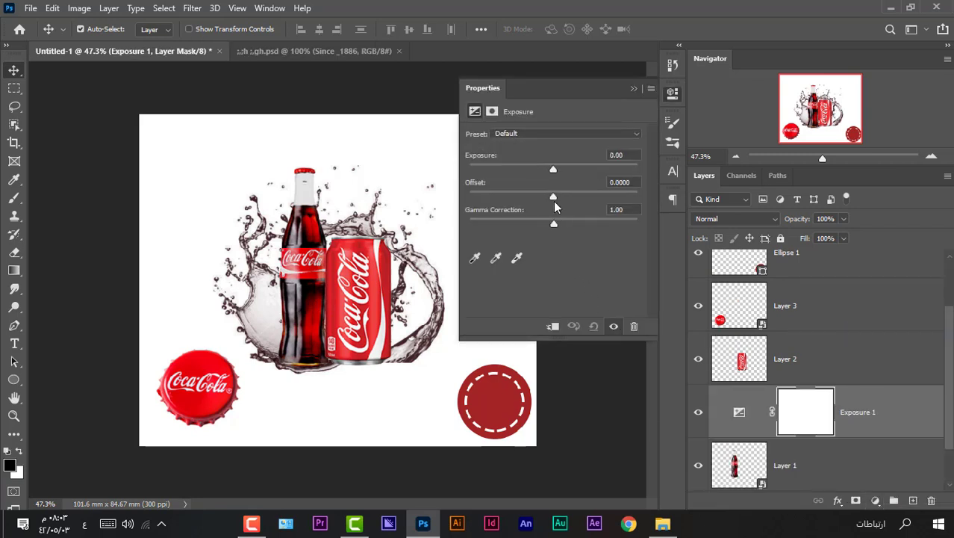
left_click(553, 326)
left_click_drag(553, 169, 533, 169)
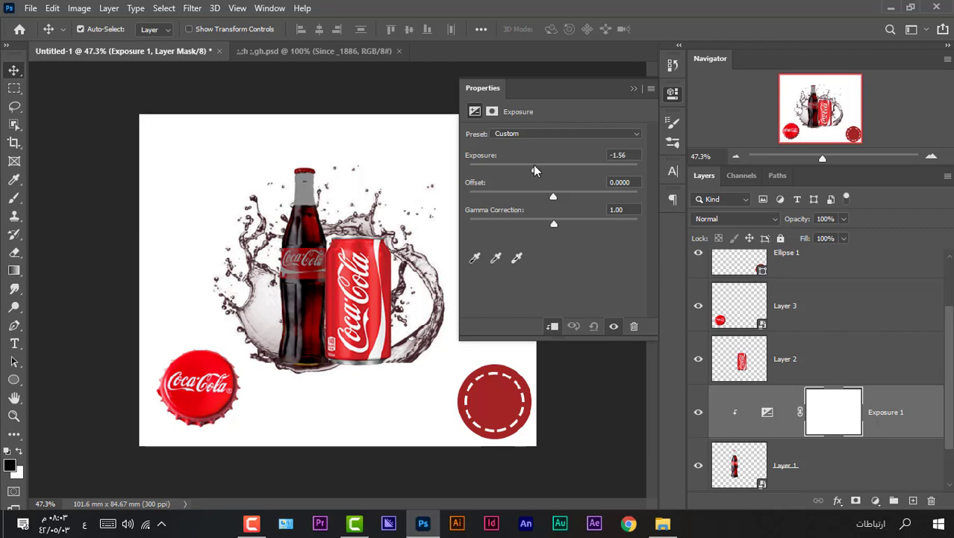
left_click(632, 89)
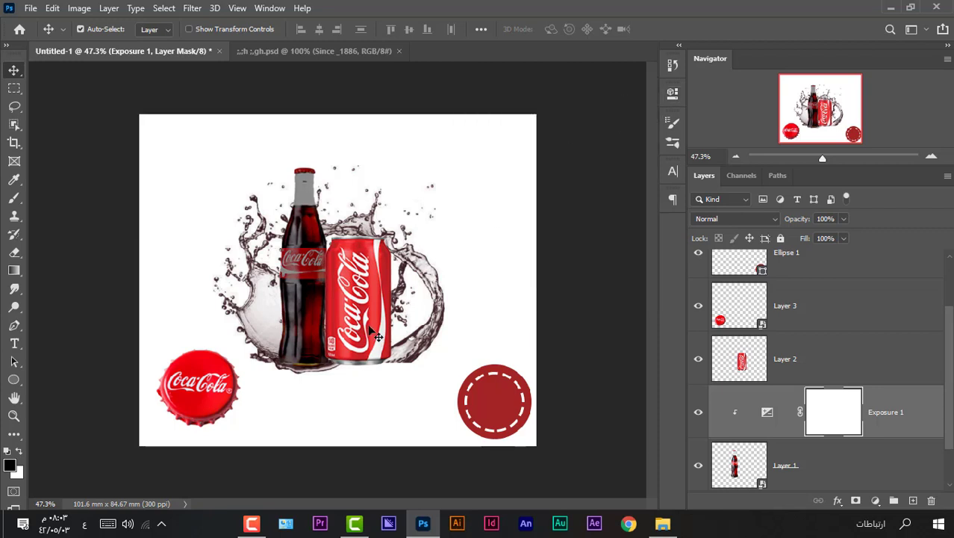
- Paint a bright vertical band down the bottle's middle on the Exposure mask
key("b")
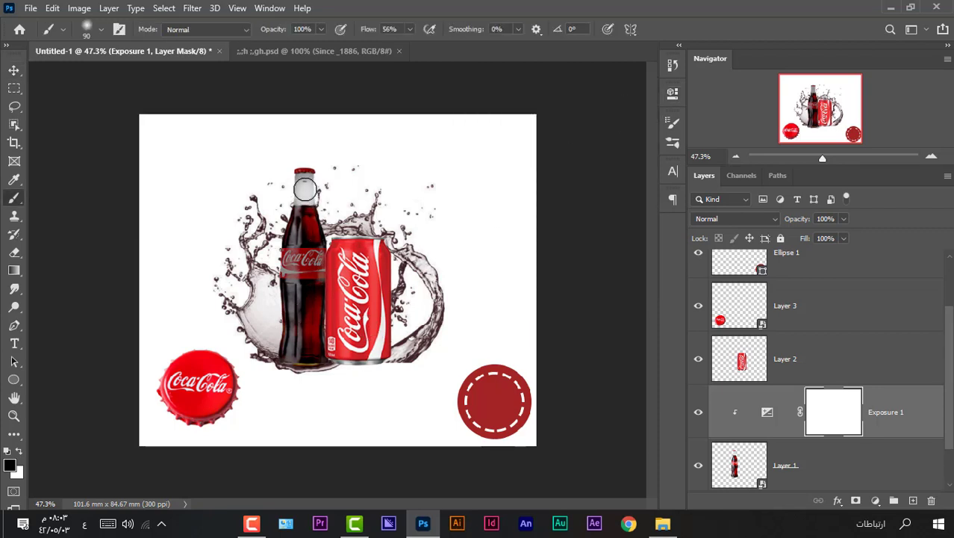
mouse_move(305, 188)
left_mouse_down()
mouse_move(318, 270)
mouse_move(311, 267)
left_mouse_up()
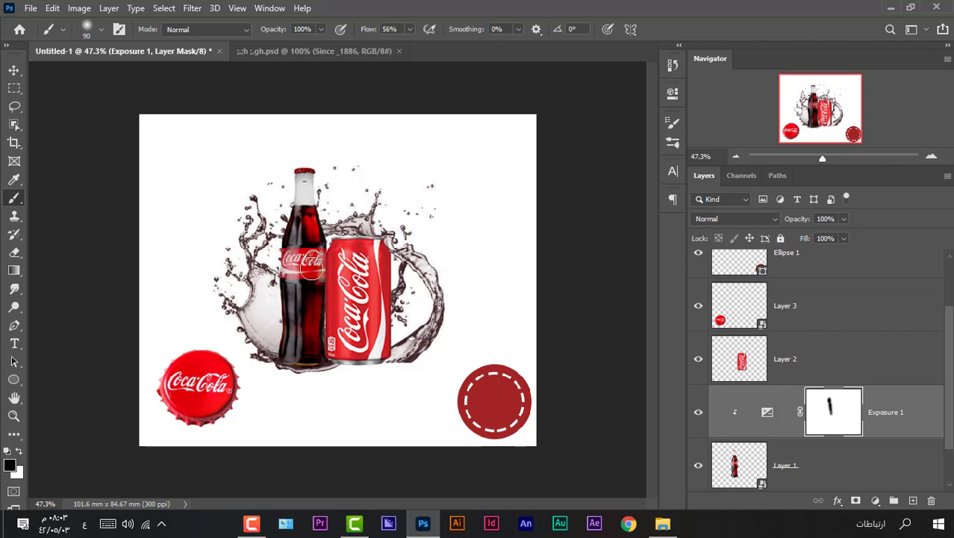
left_click_drag(317, 261, 308, 376)
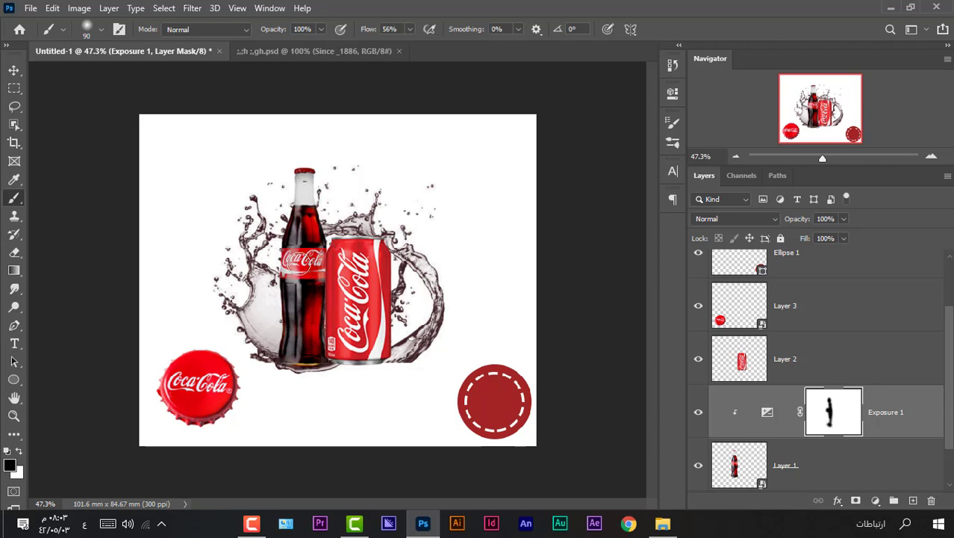
left_click_drag(311, 219, 315, 179)
left_click_drag(314, 313, 306, 364)
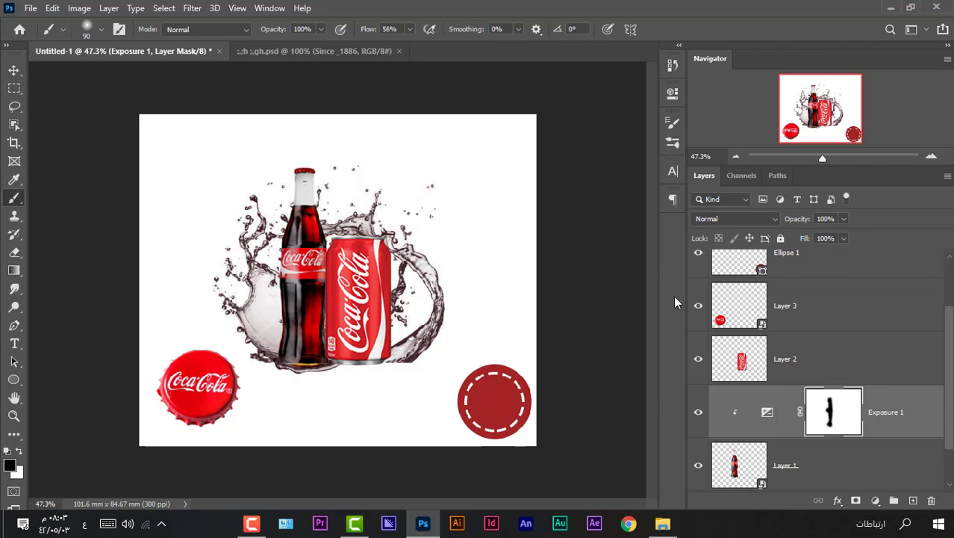
- Add a second Exposure adjustment clipped to the can's Layer 2 and lower its exposure
left_click(791, 362)
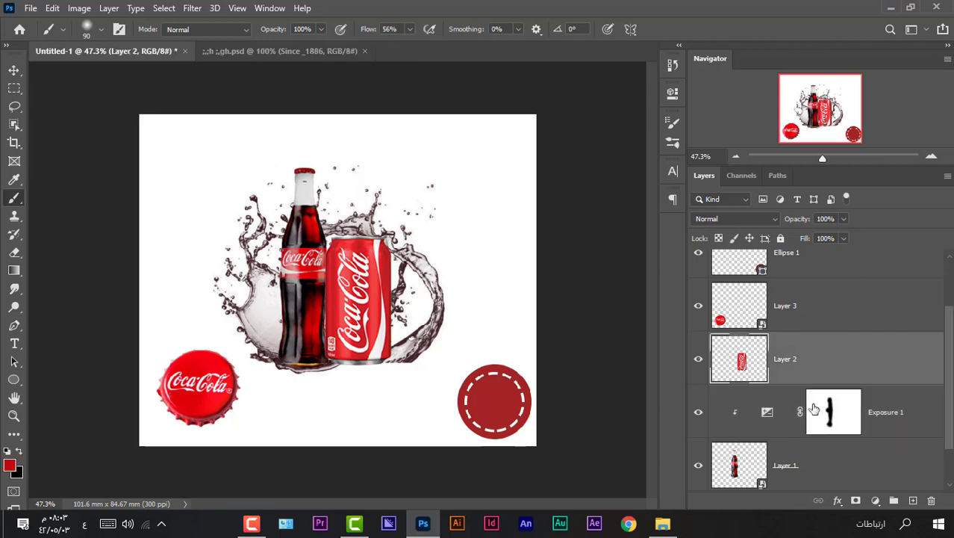
left_click(875, 500)
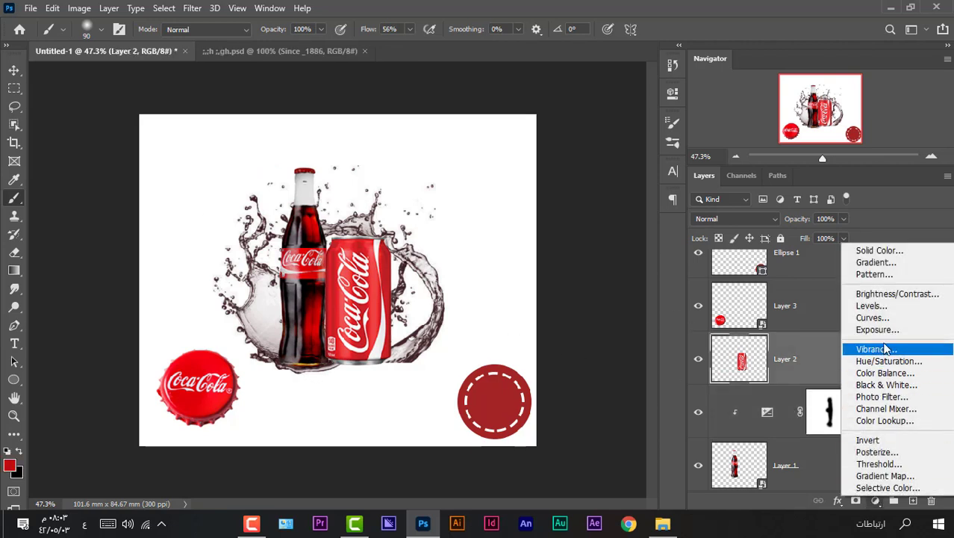
left_click(860, 330)
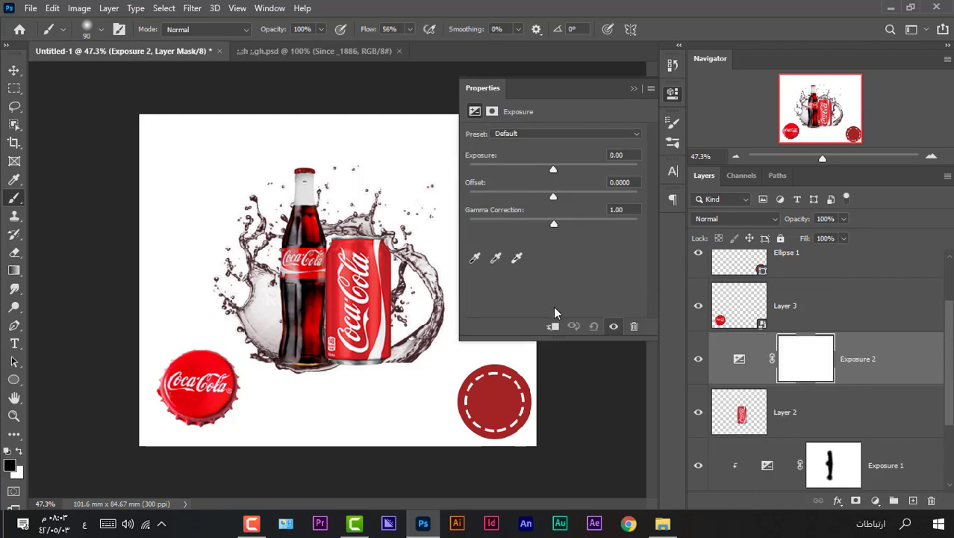
key("ctrl+alt+g")
left_click_drag(554, 168, 532, 169)
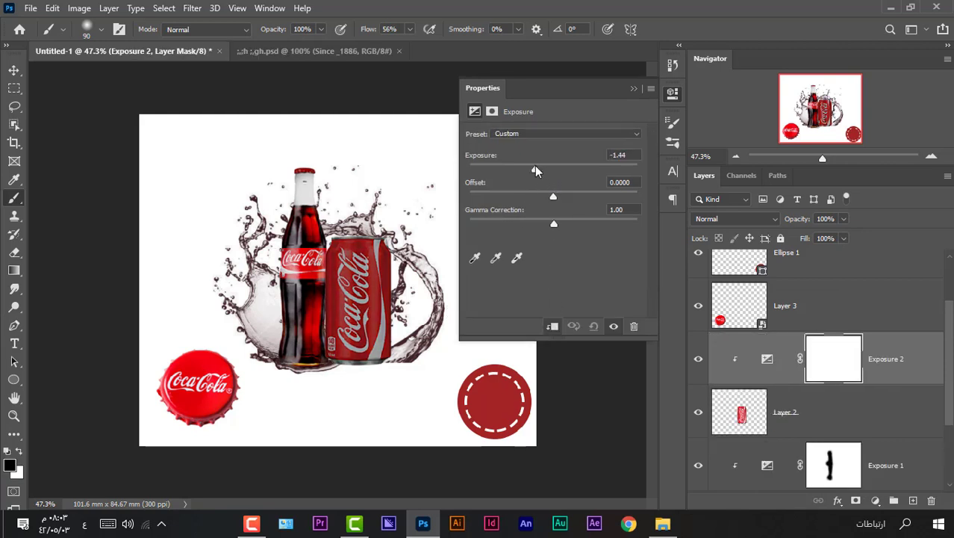
left_click(632, 89)
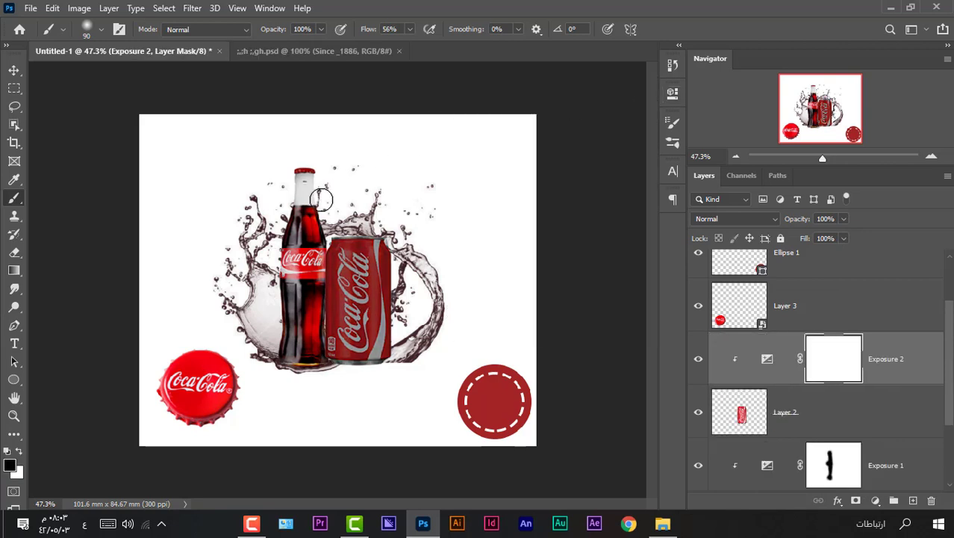
- Paint a brighter vertical band into the can's Exposure 2 mask
left_click_drag(372, 250, 376, 332)
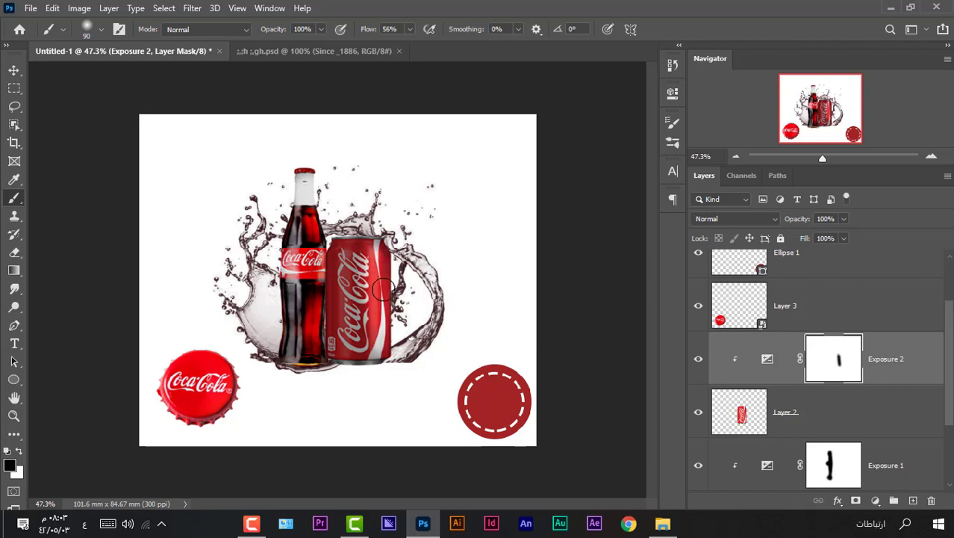
left_click_drag(366, 260, 372, 277)
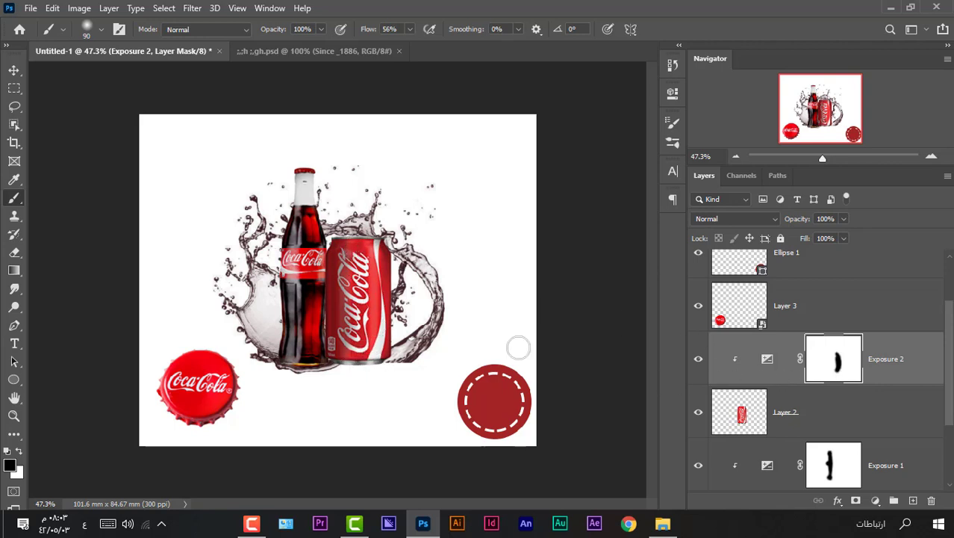
left_click(797, 312)
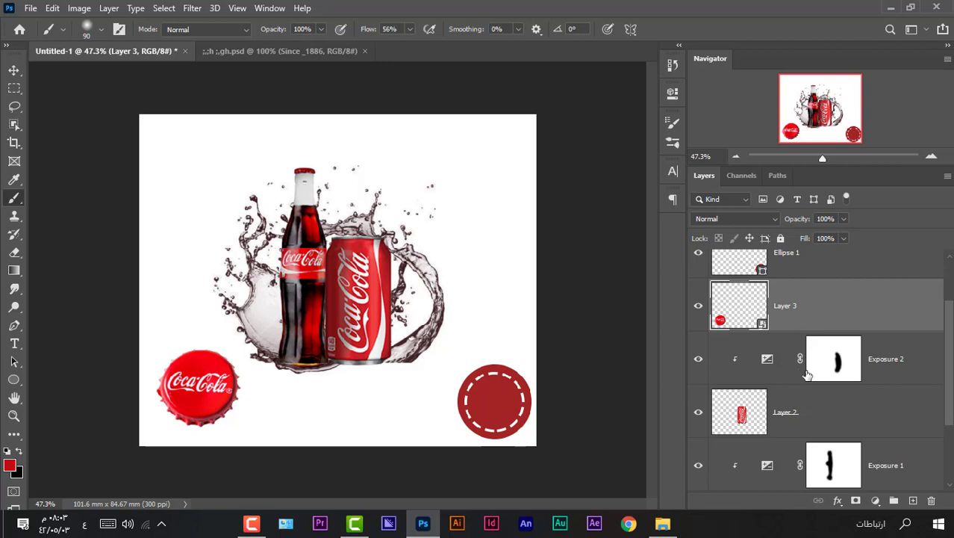
- Give the cap layer a Drop Shadow with 16% opacity and 24 px distance
left_click(14, 70)
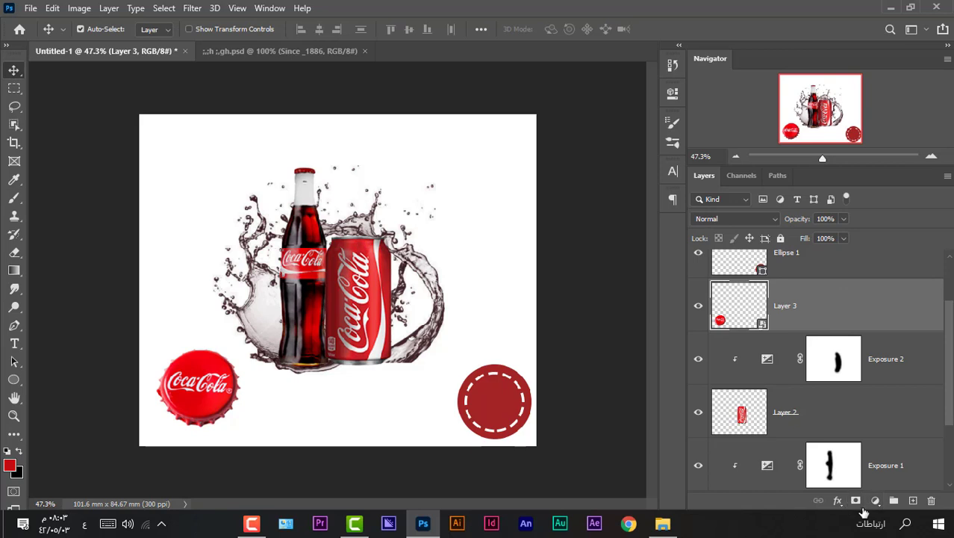
left_click(838, 500)
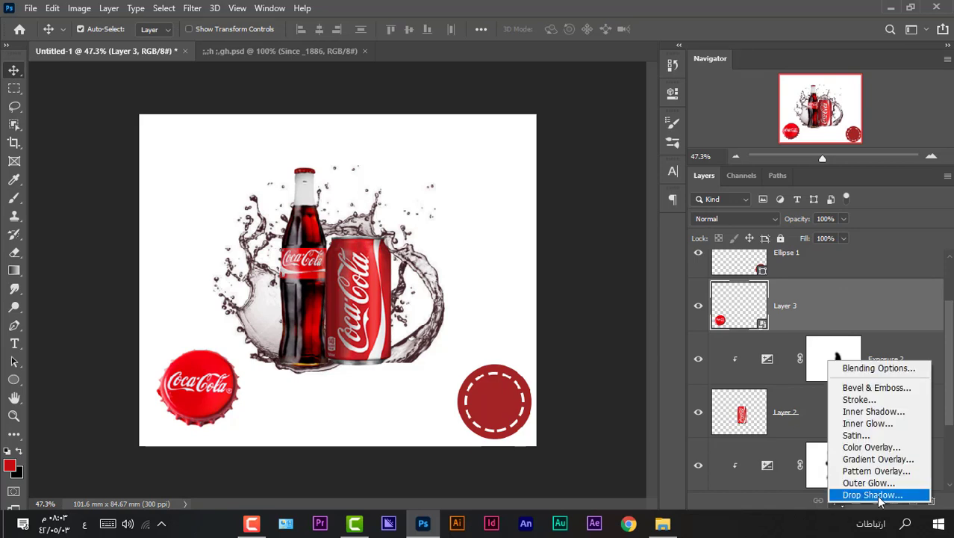
left_click(565, 425)
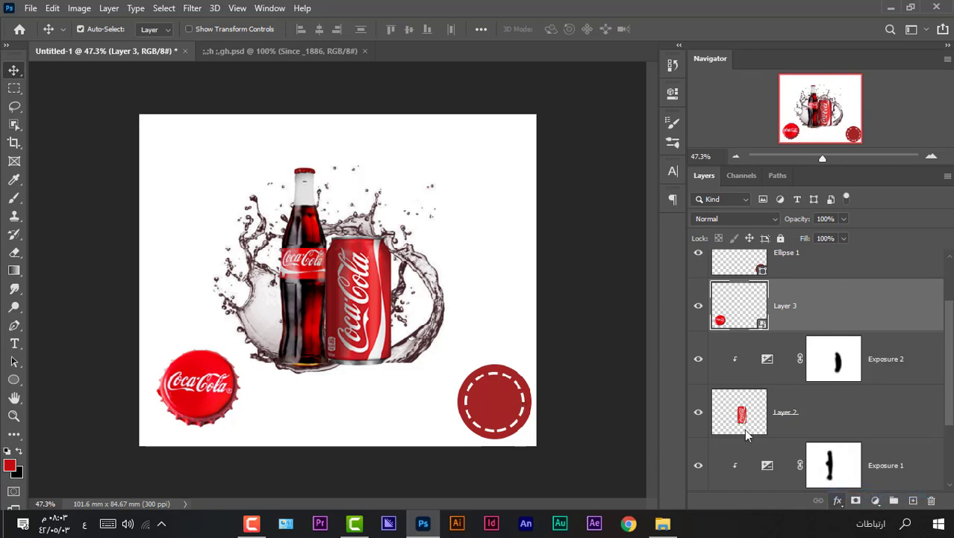
left_click(838, 500)
left_click(874, 487)
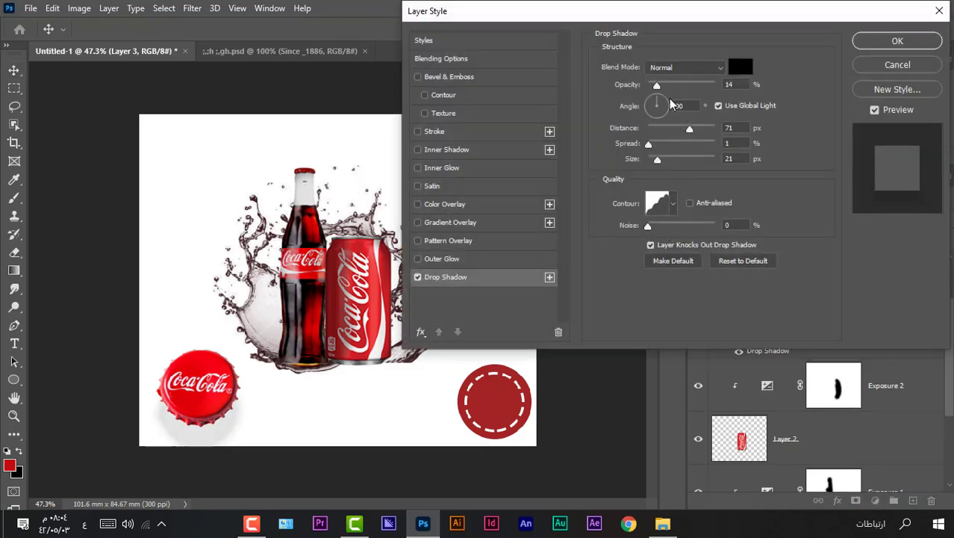
left_click_drag(657, 85, 662, 86)
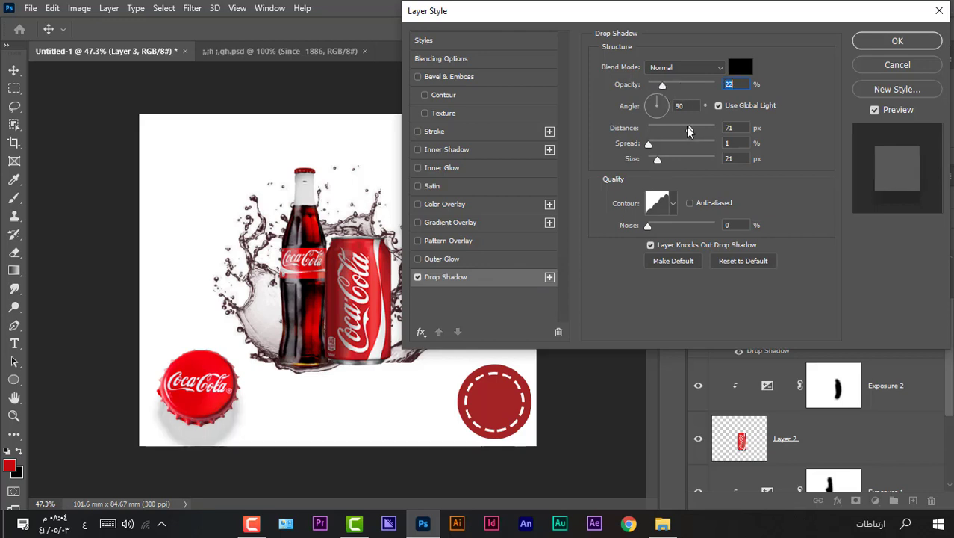
left_click_drag(689, 130, 664, 130)
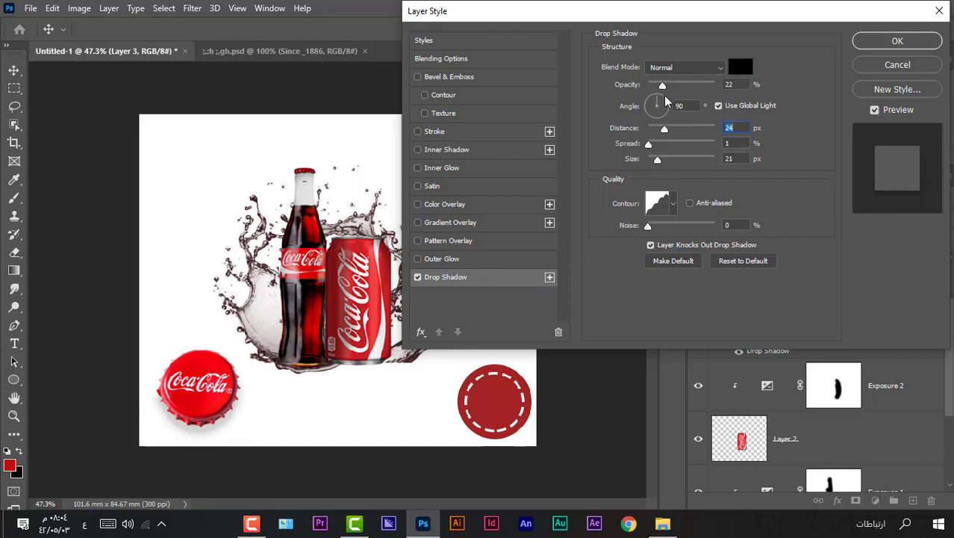
left_click_drag(662, 86, 658, 86)
left_click(904, 43)
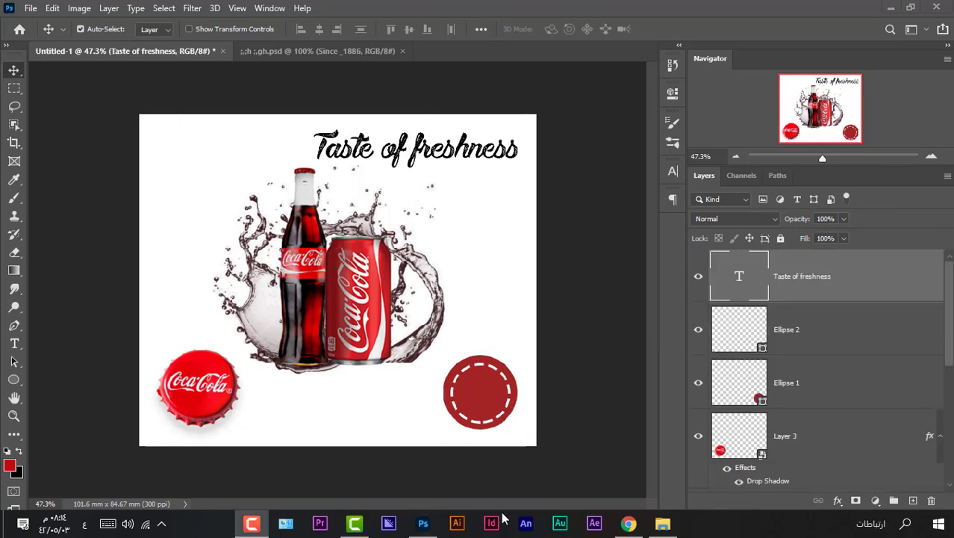
- Translate the Arabic عرض خاص to 'special offer' in Google Translate, then return to Photoshop
left_click(628, 522)
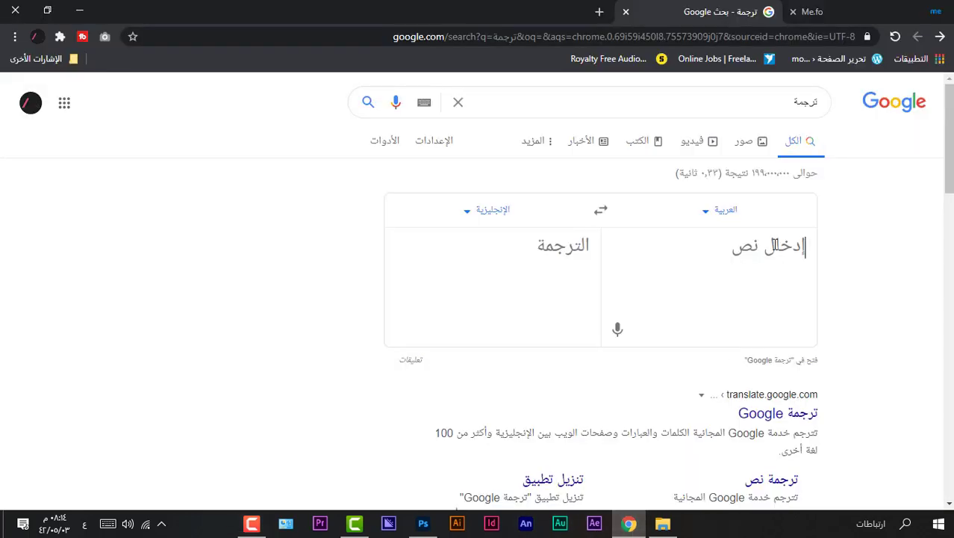
left_click(775, 245)
type("عر")
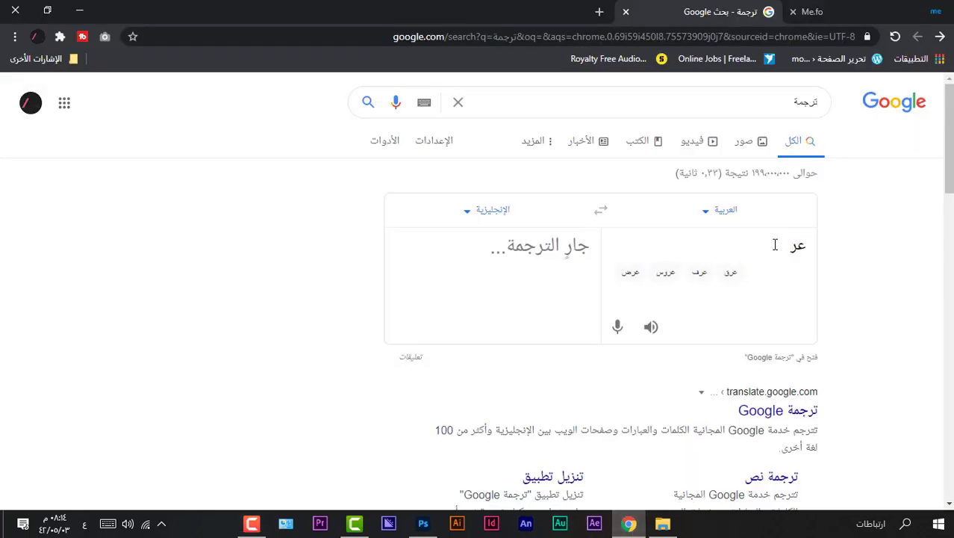
type("ض خاص")
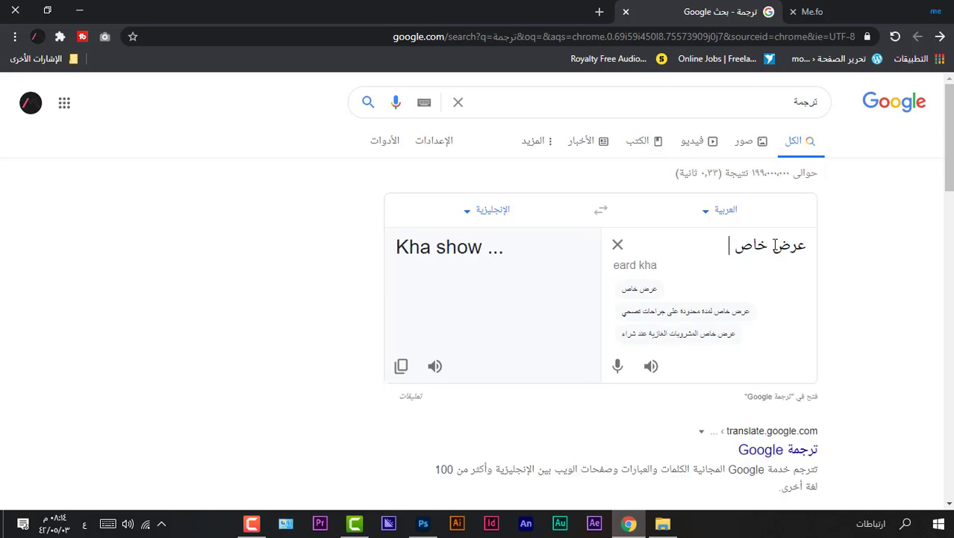
left_click(401, 365)
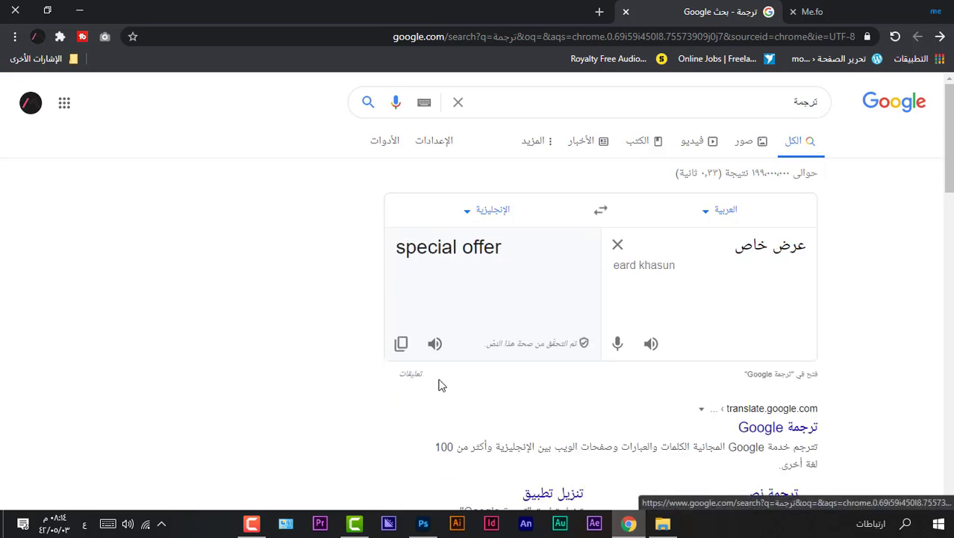
left_click(423, 523)
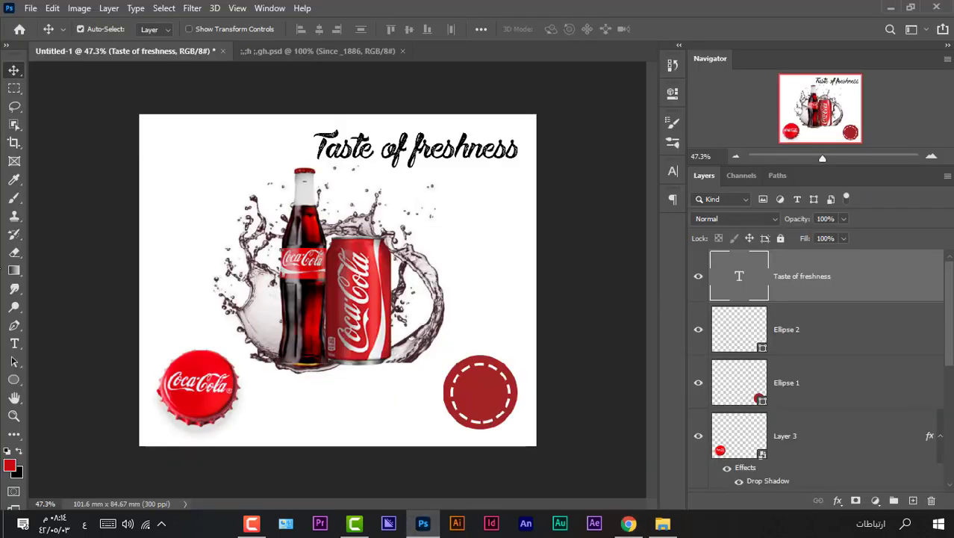
- Add a text layer reading 'special' in the Oswald font near the red badge
left_click(14, 344)
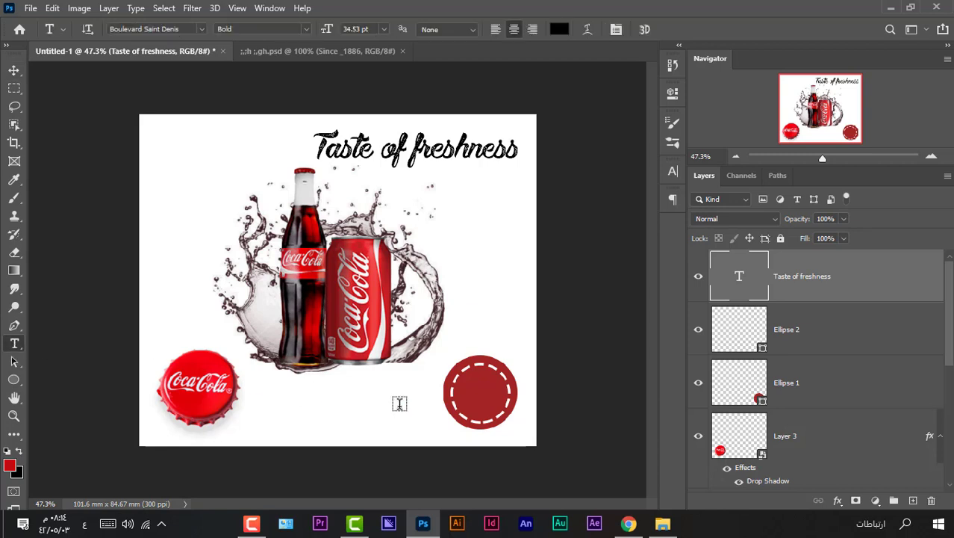
left_click(490, 392)
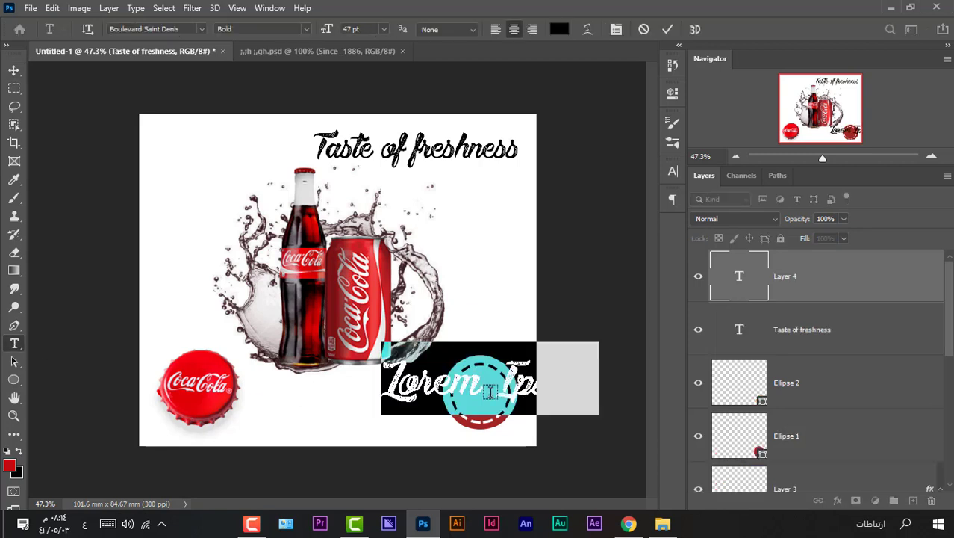
key("BackSpace")
type("special of")
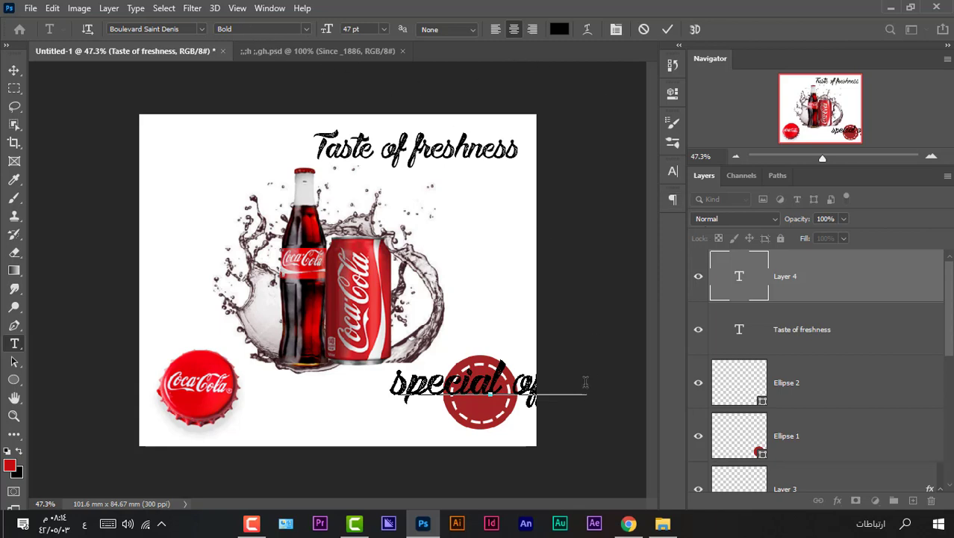
left_click_drag(586, 383, 338, 405)
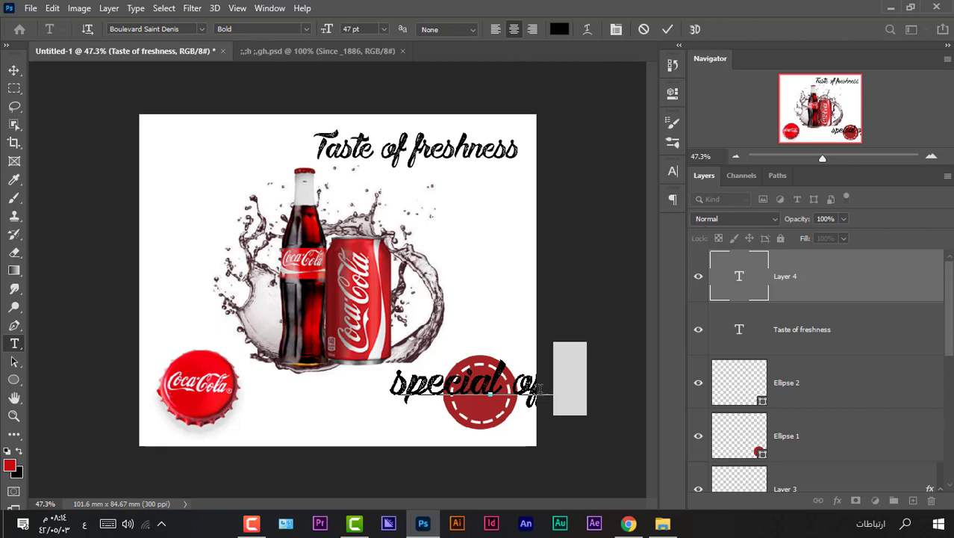
left_click(201, 29)
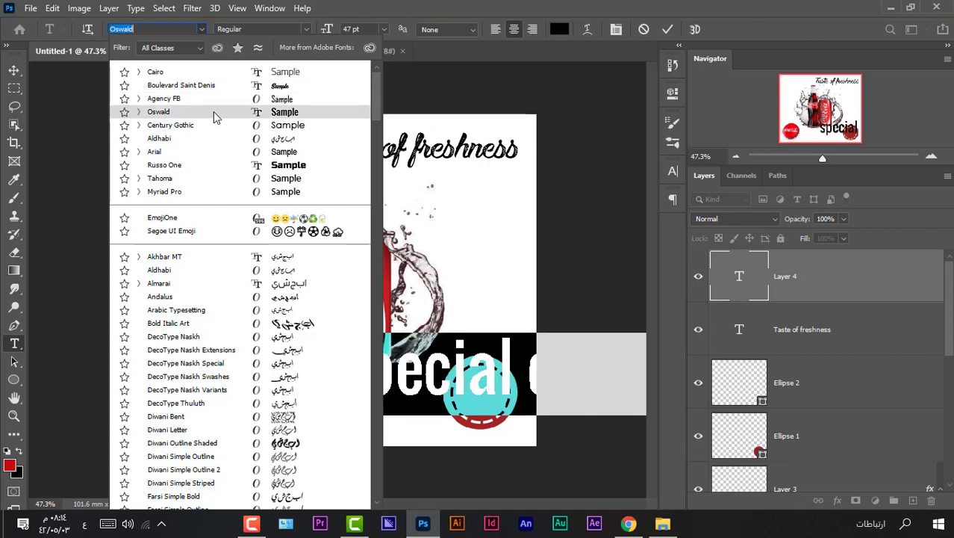
left_click(215, 118)
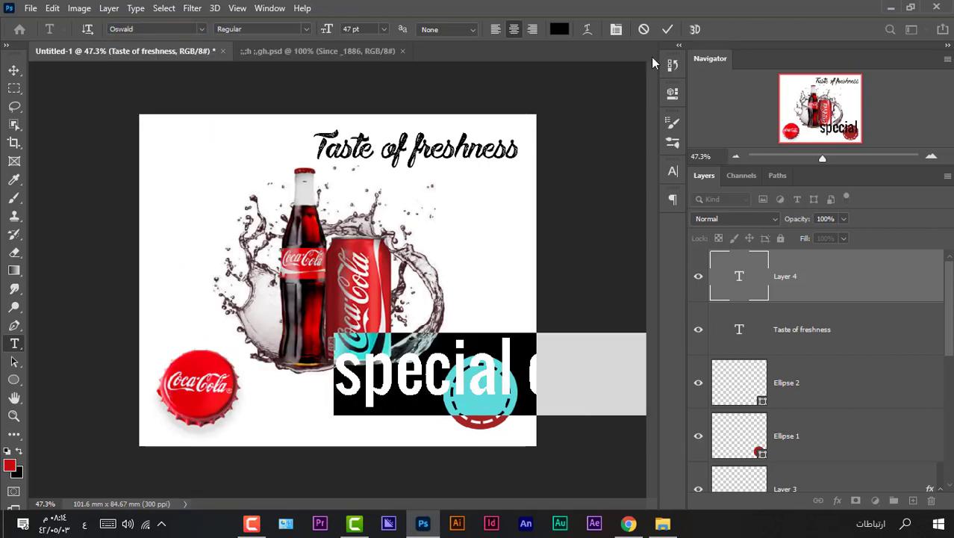
left_click(533, 360)
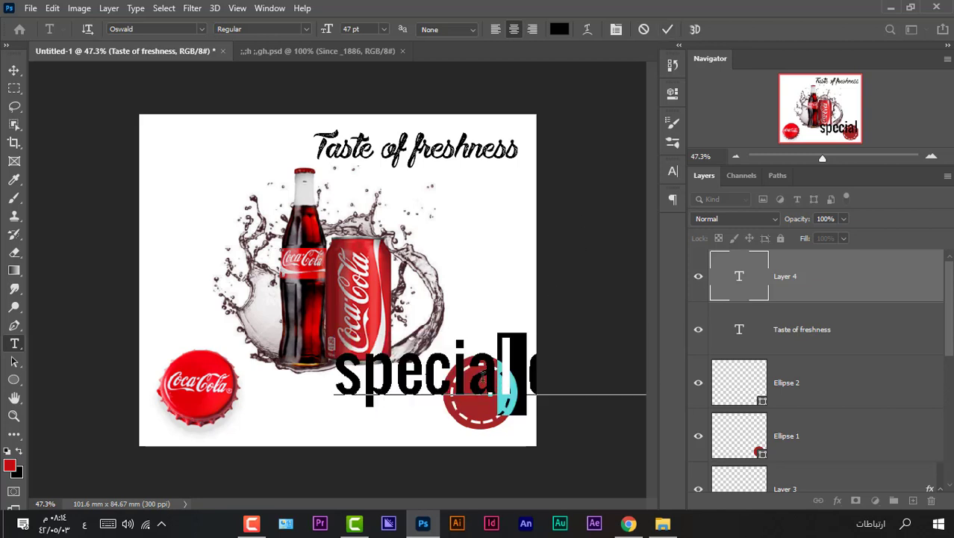
left_click_drag(538, 378, 751, 377)
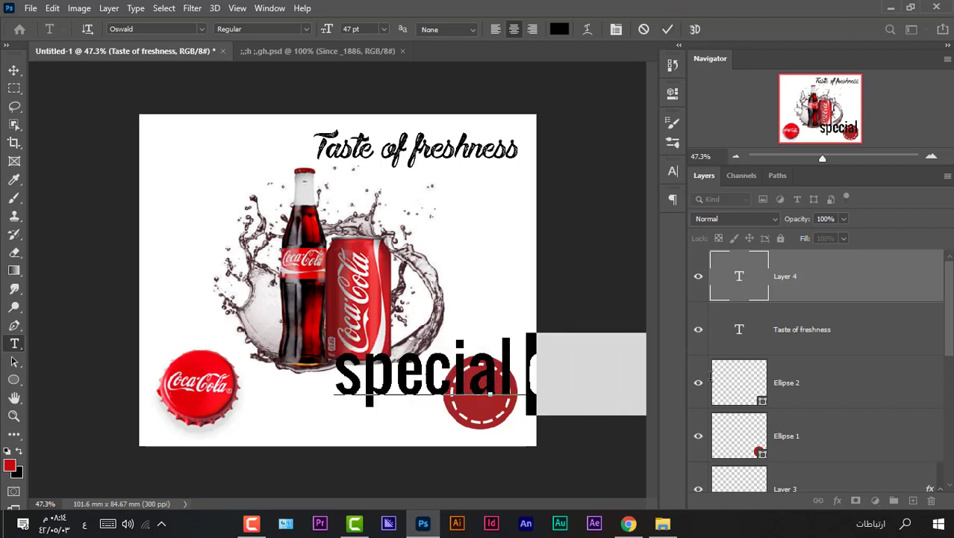
key("BackSpace")
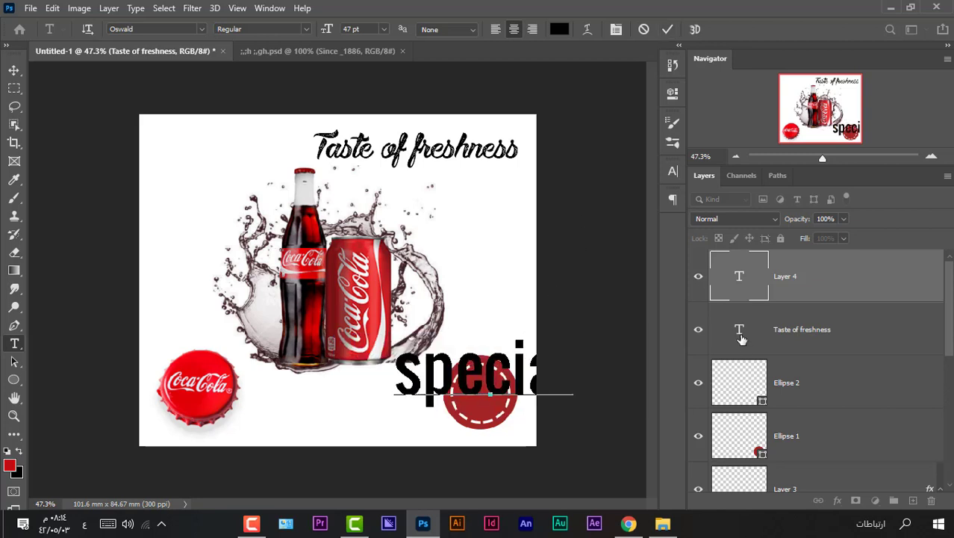
left_click(669, 29)
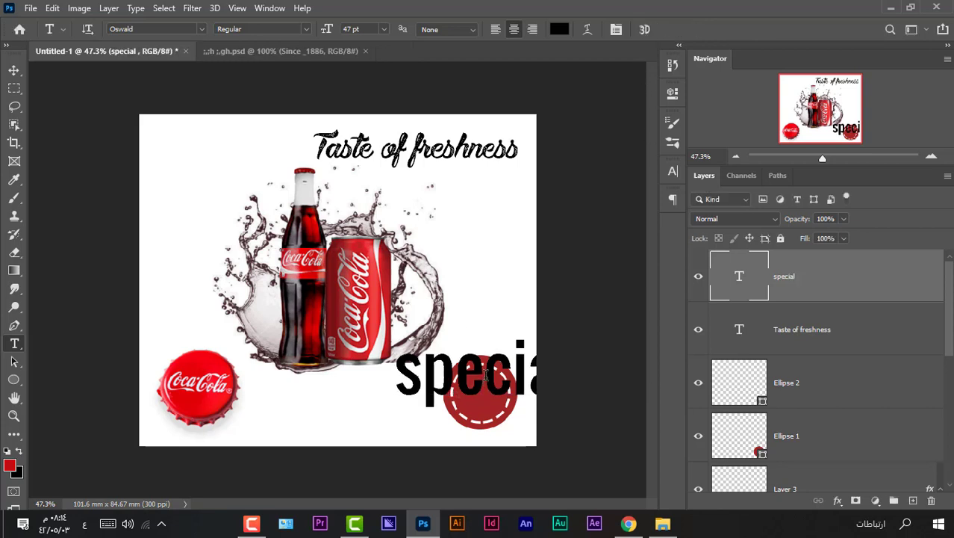
- Move the 'special' text left and scale it down to about 57%
left_click(13, 70)
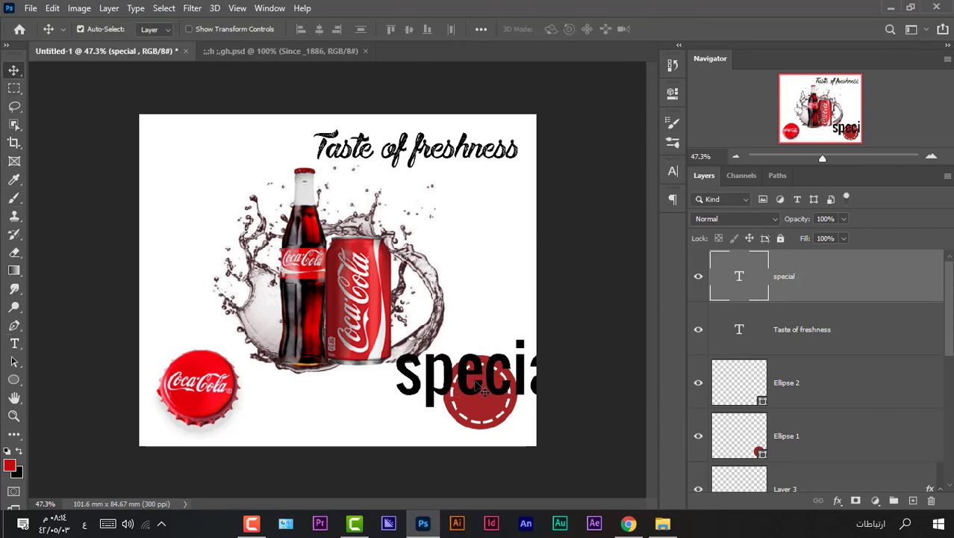
left_click_drag(422, 382, 329, 382)
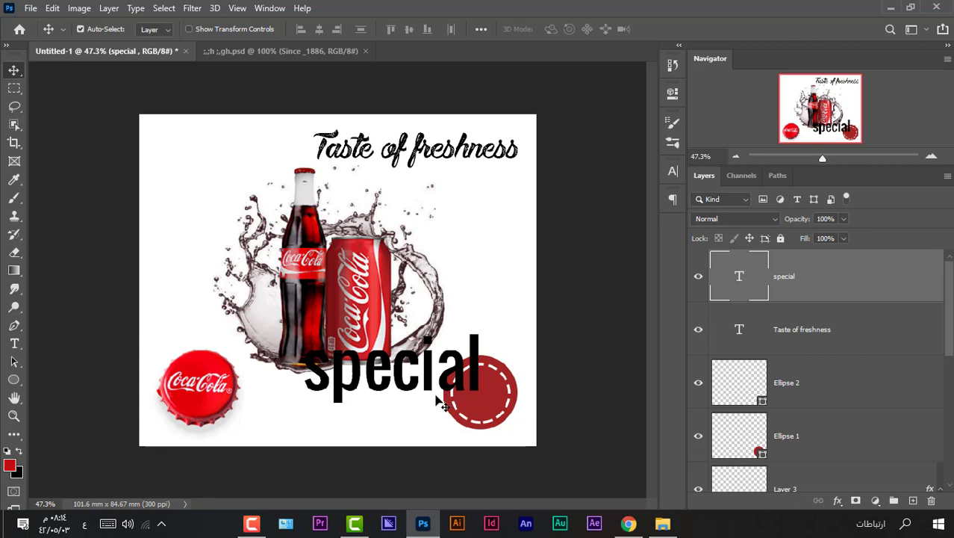
key("ctrl+t")
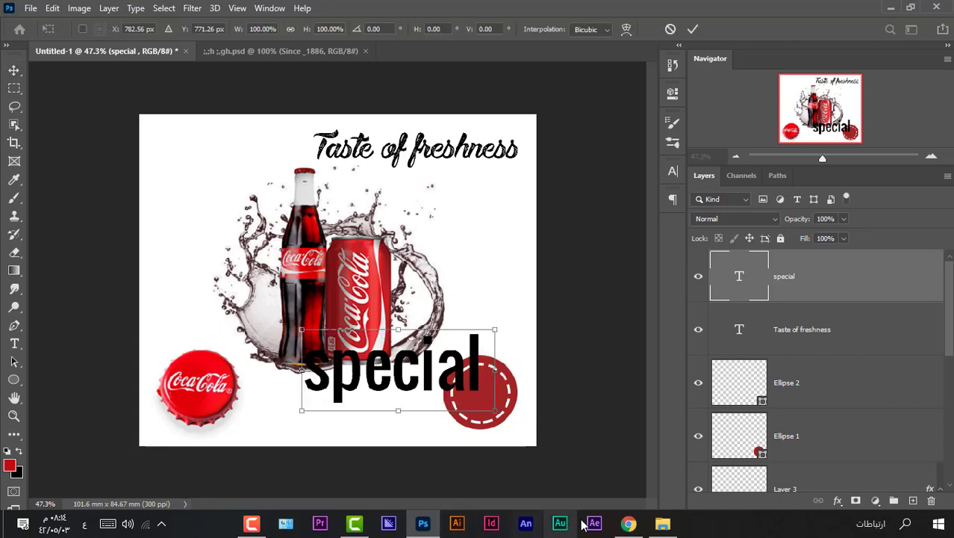
left_click(628, 524)
left_click(423, 524)
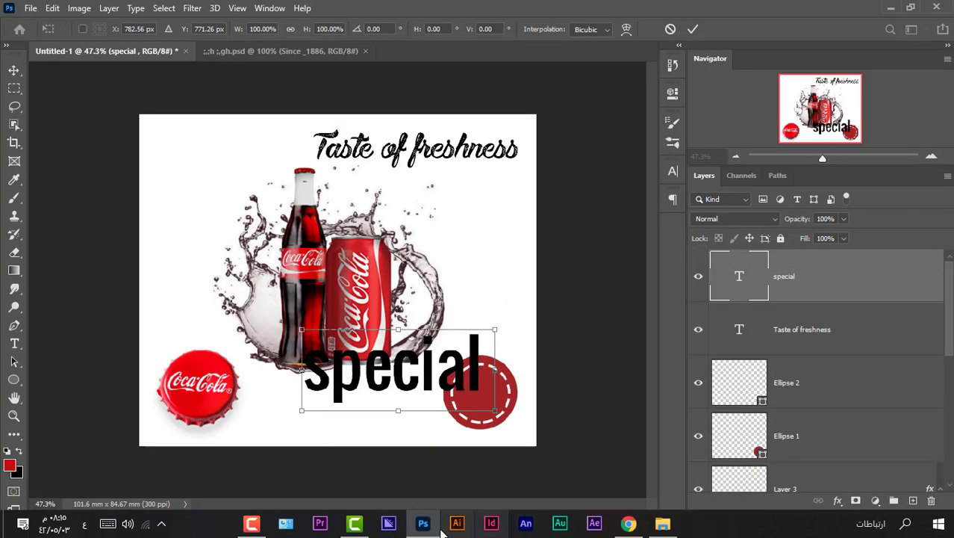
left_click_drag(495, 331, 447, 350)
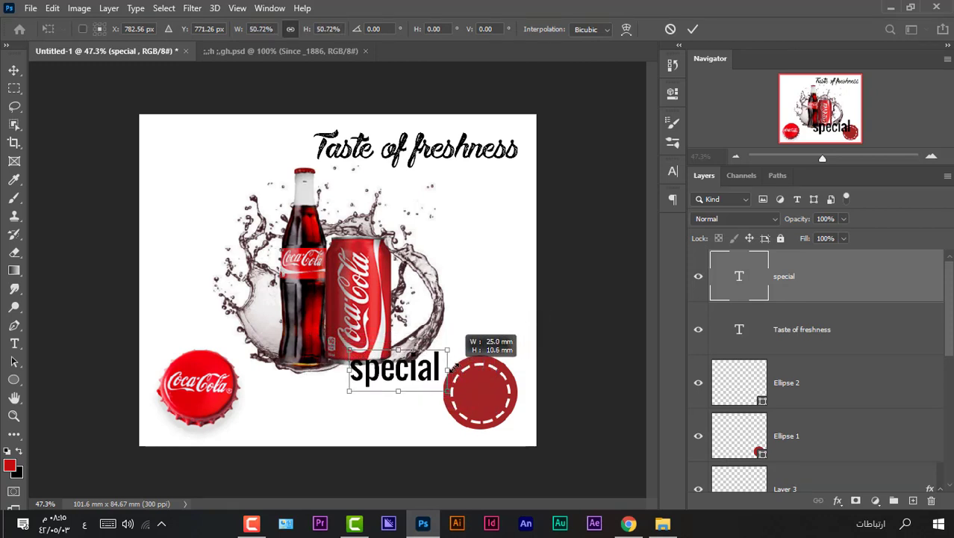
left_click(14, 70)
- Make the 'special' text white (ffffff)
double_click(739, 276)
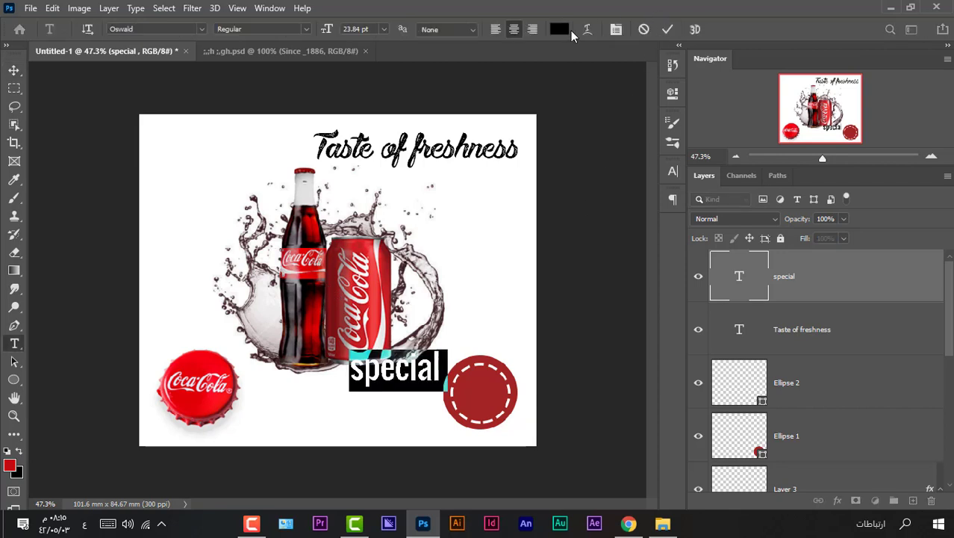
left_click(560, 29)
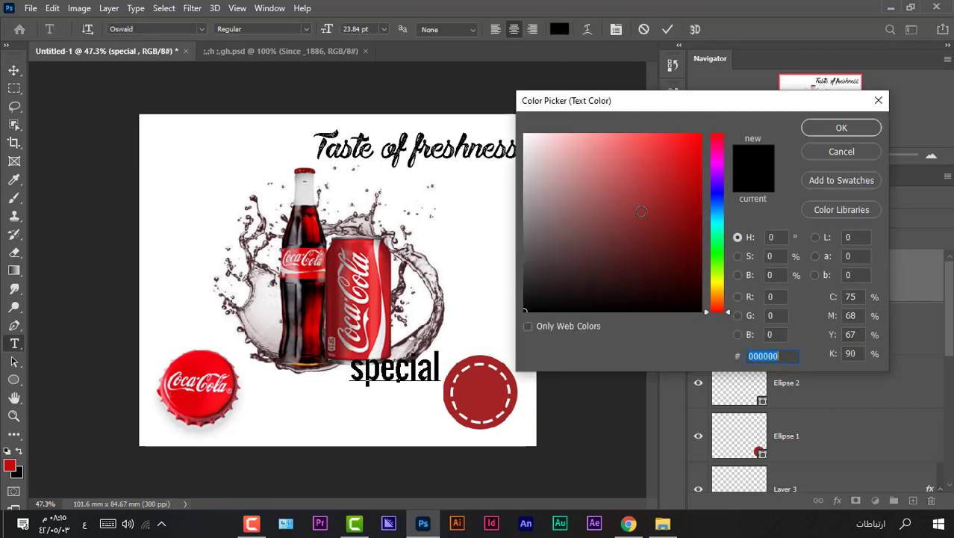
type("ffffff")
left_click(841, 129)
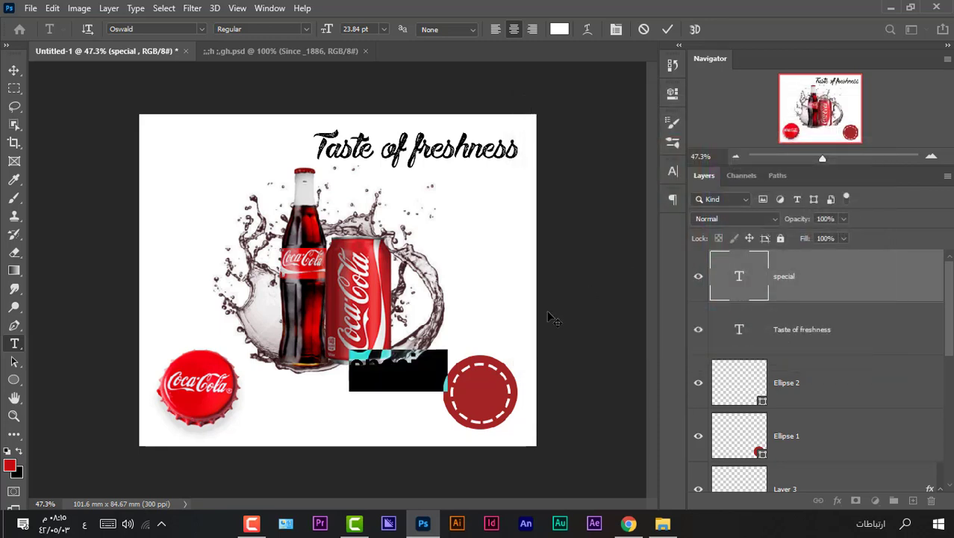
left_click(15, 69)
- Move 'special' onto the red badge and shrink it to fit inside
left_click_drag(404, 371, 502, 381)
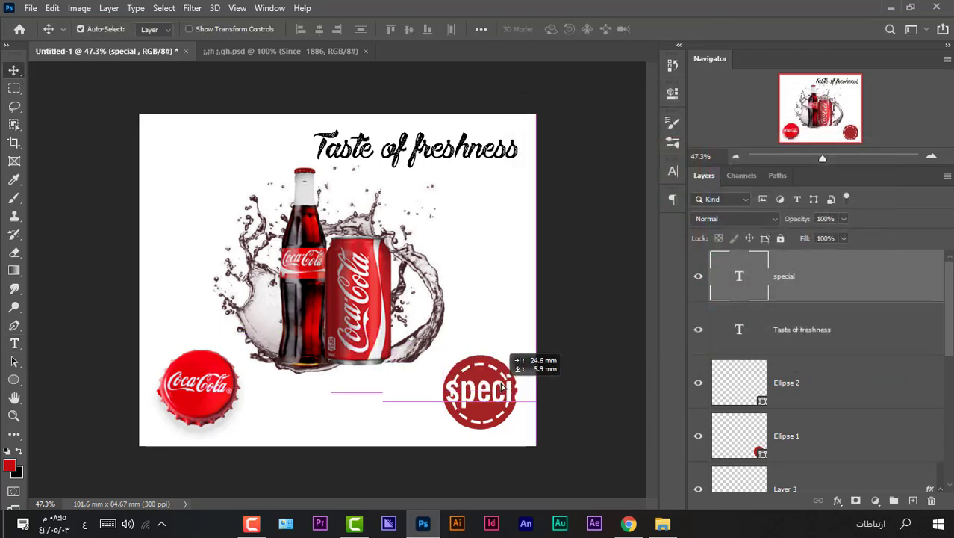
key("ctrl+t")
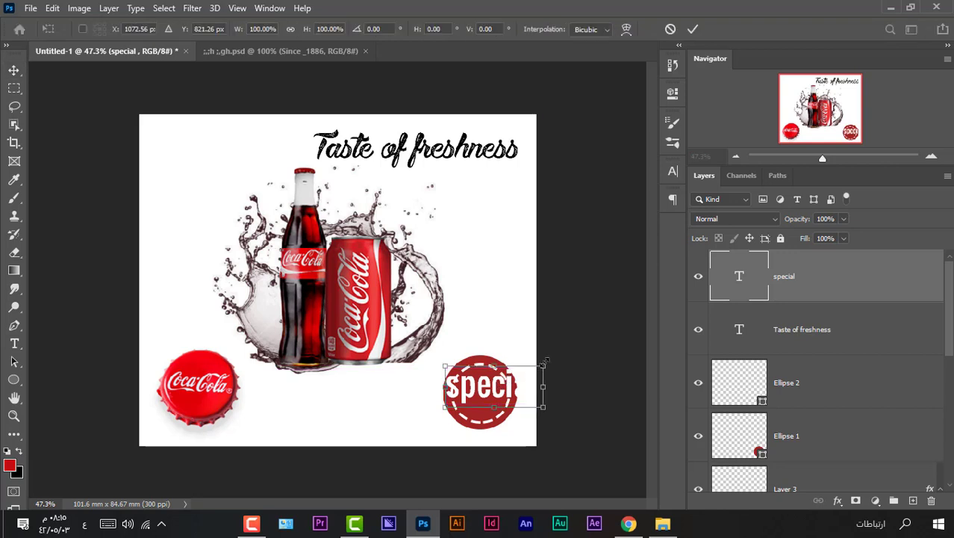
mouse_move(544, 360)
left_mouse_down()
mouse_move(523, 376)
mouse_move(490, 377)
mouse_move(508, 371)
left_mouse_up()
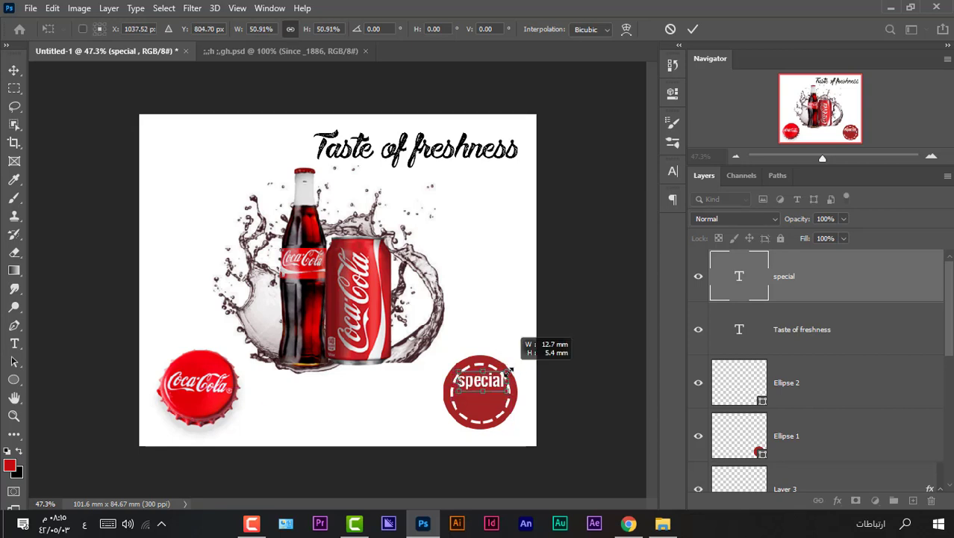
left_click(692, 30)
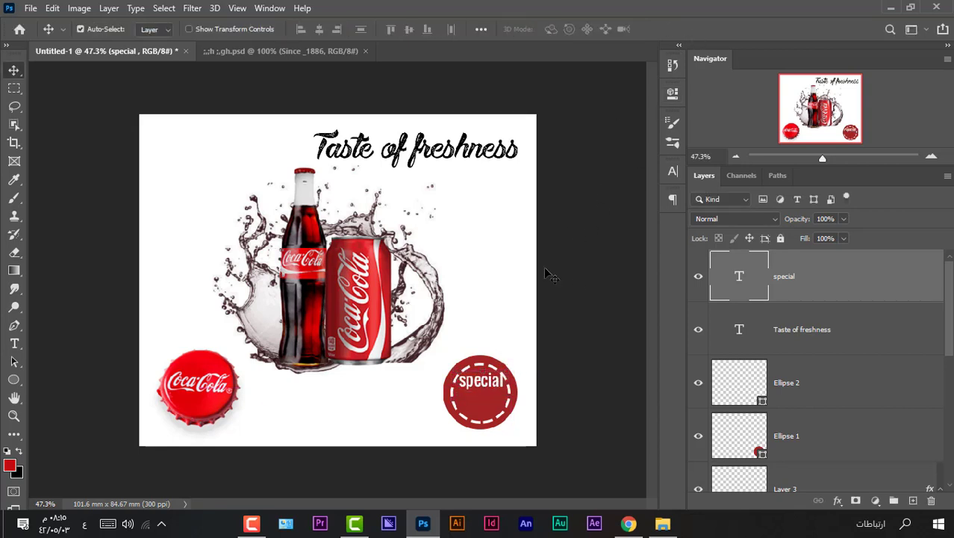
- Select the word 'offer' in the browser translation, then return to Photoshop
left_click(430, 521)
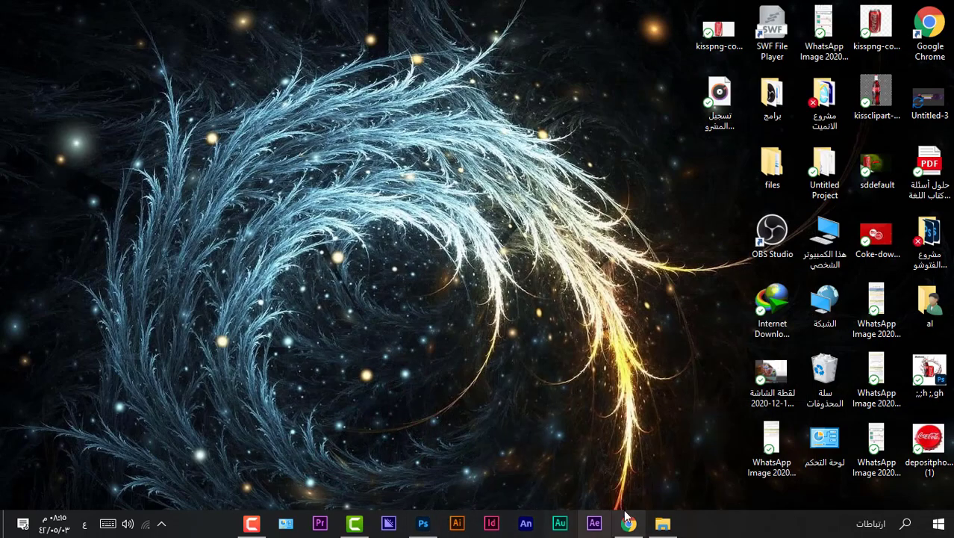
left_click(627, 522)
left_click_drag(503, 251, 464, 254)
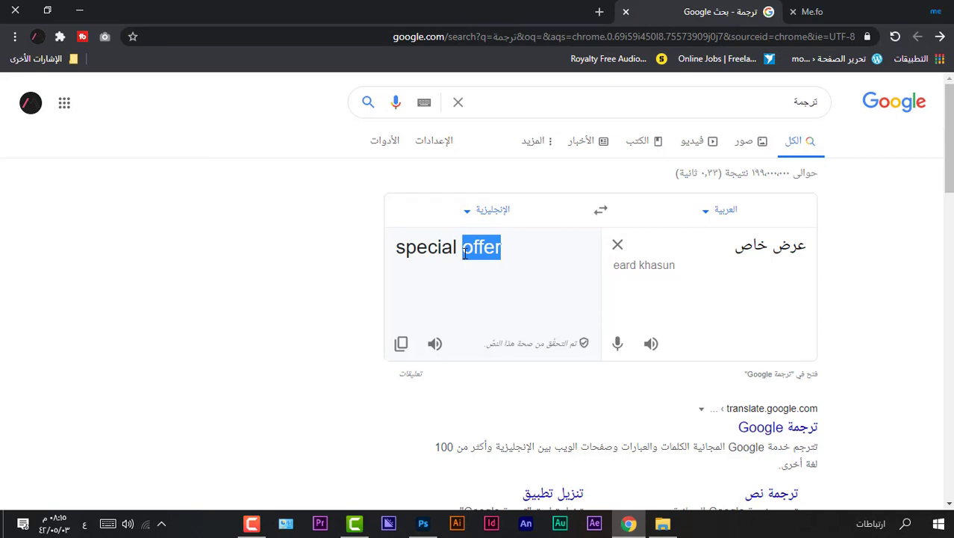
left_click(423, 523)
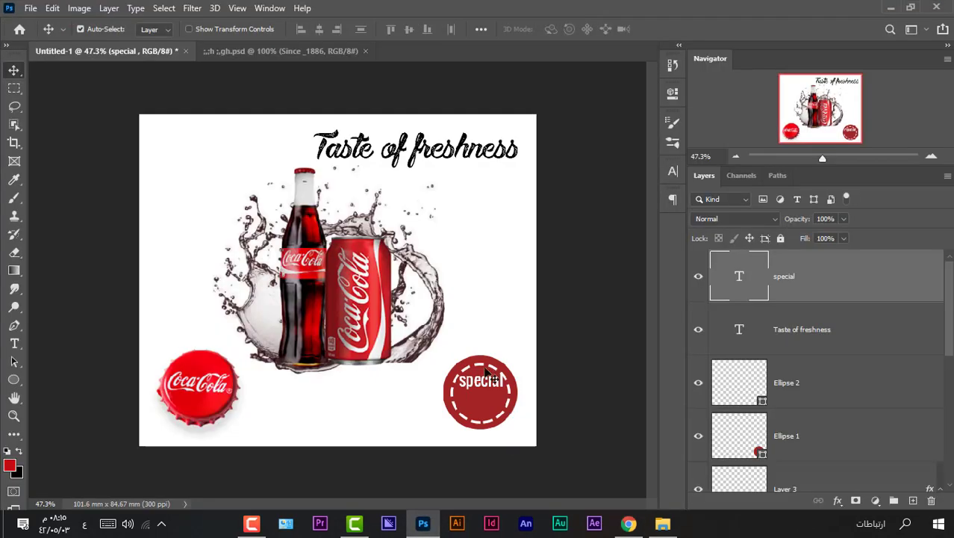
- Add a new 'offer' text layer on the badge at a small font size
left_click(14, 344)
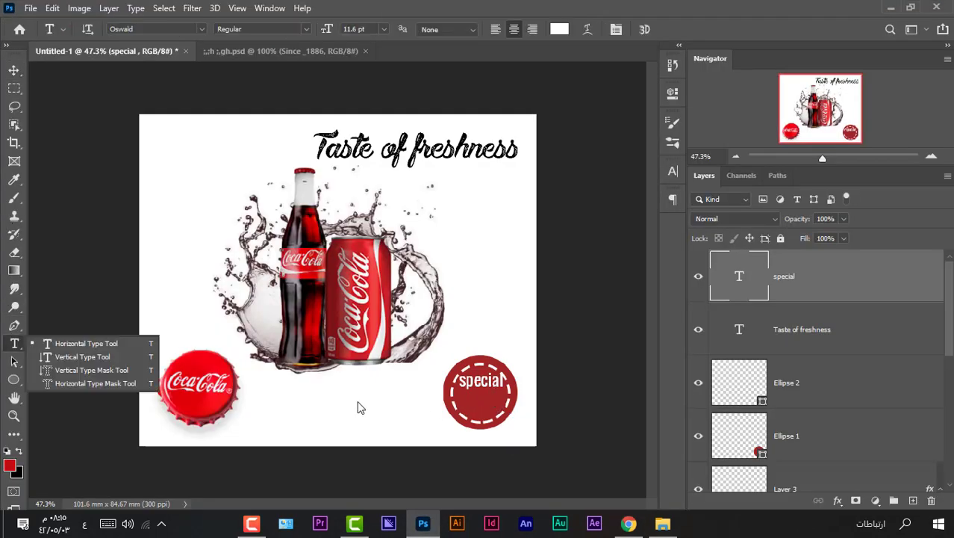
left_click(482, 407)
left_click(493, 408)
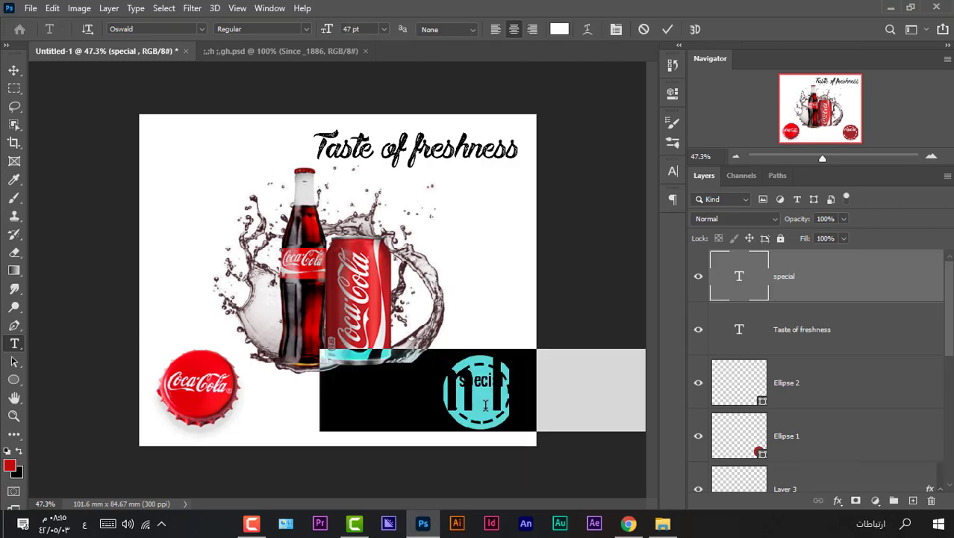
key("BackSpace")
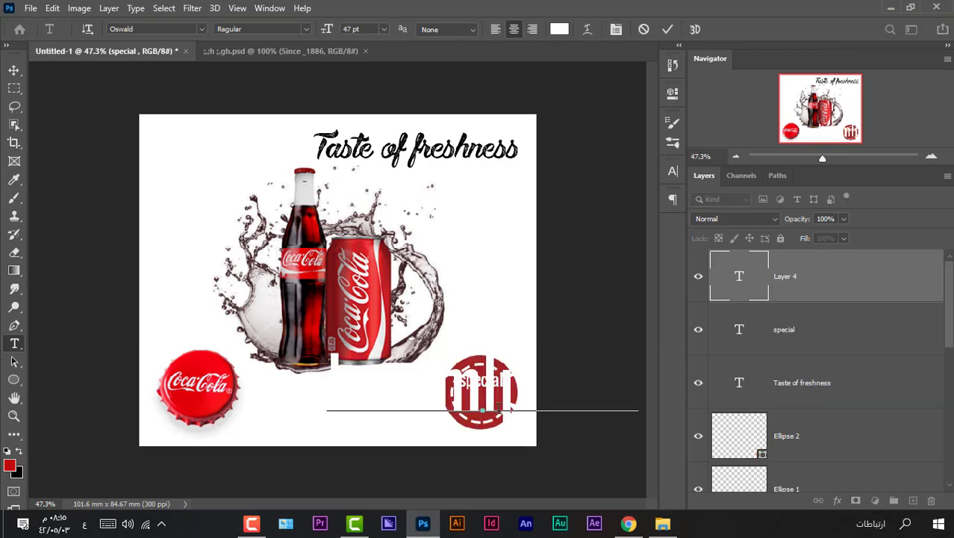
key("BackSpace")
key("BackSpace")
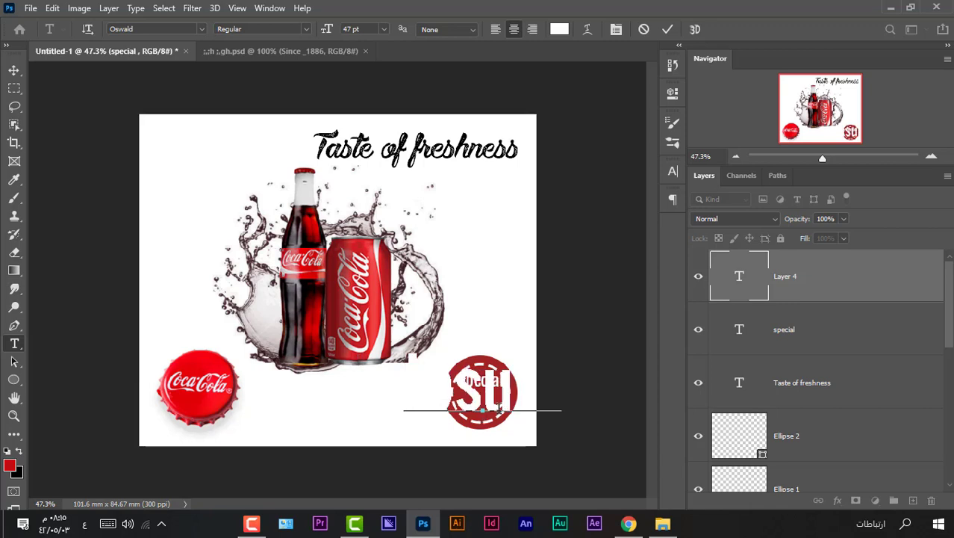
key("BackSpace")
key("BackSpace")
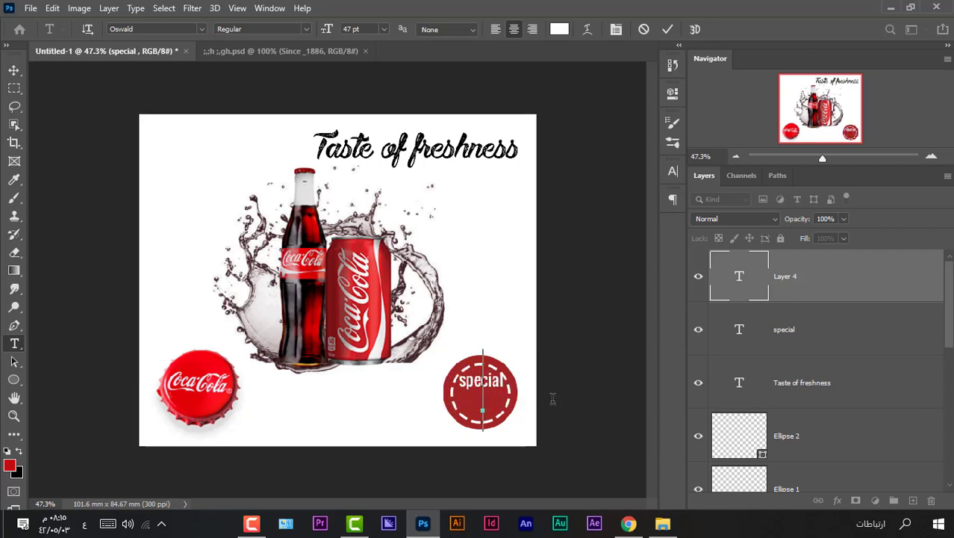
type("ffc")
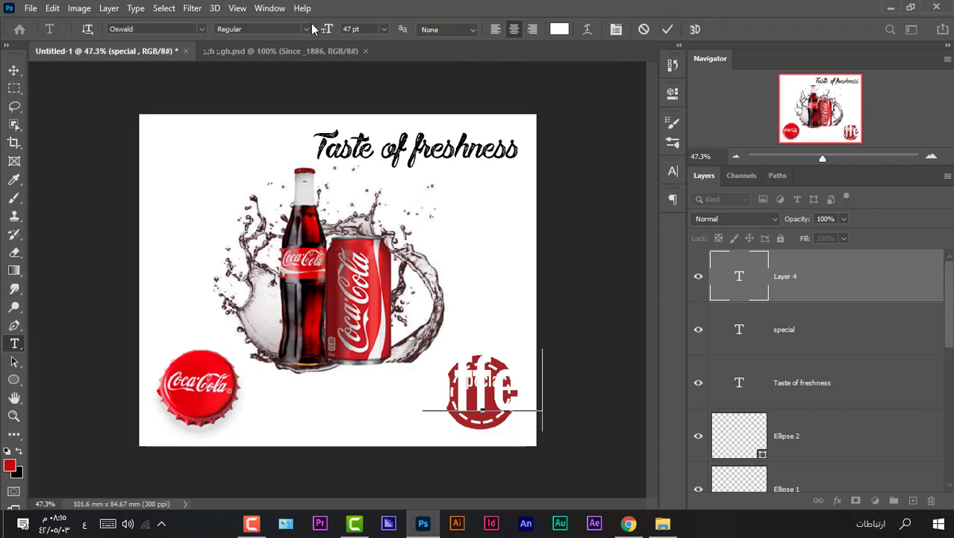
left_click_drag(327, 30, 314, 34)
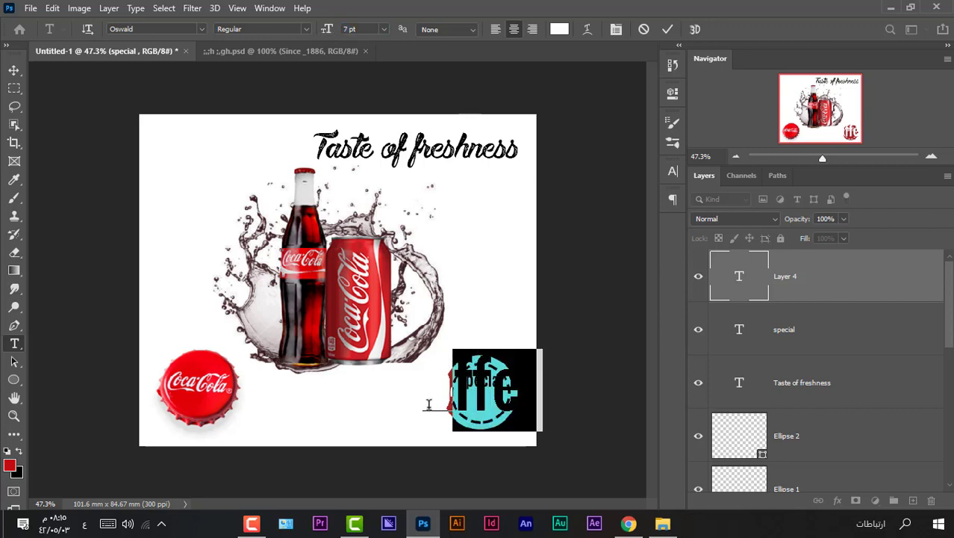
left_click_drag(541, 388, 422, 403)
left_click_drag(337, 30, 307, 37)
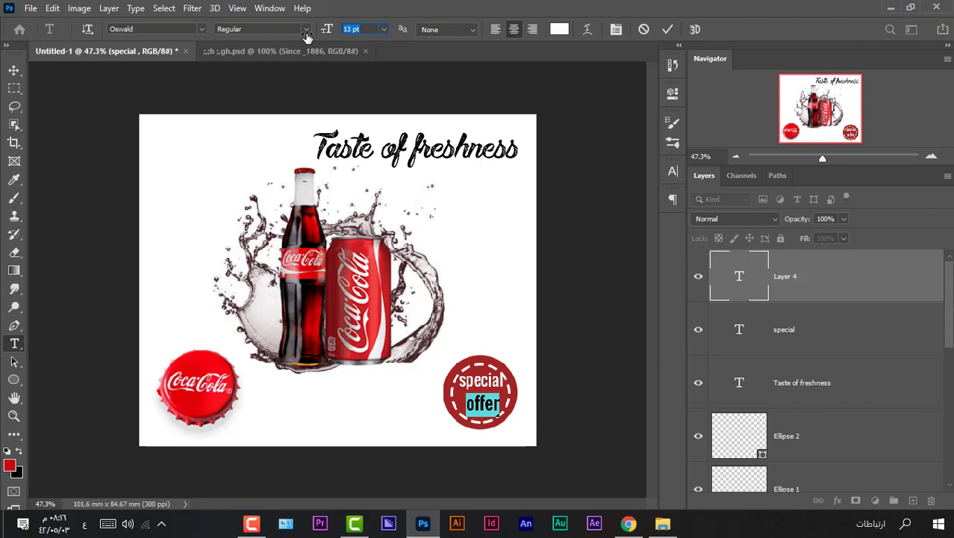
left_click(674, 28)
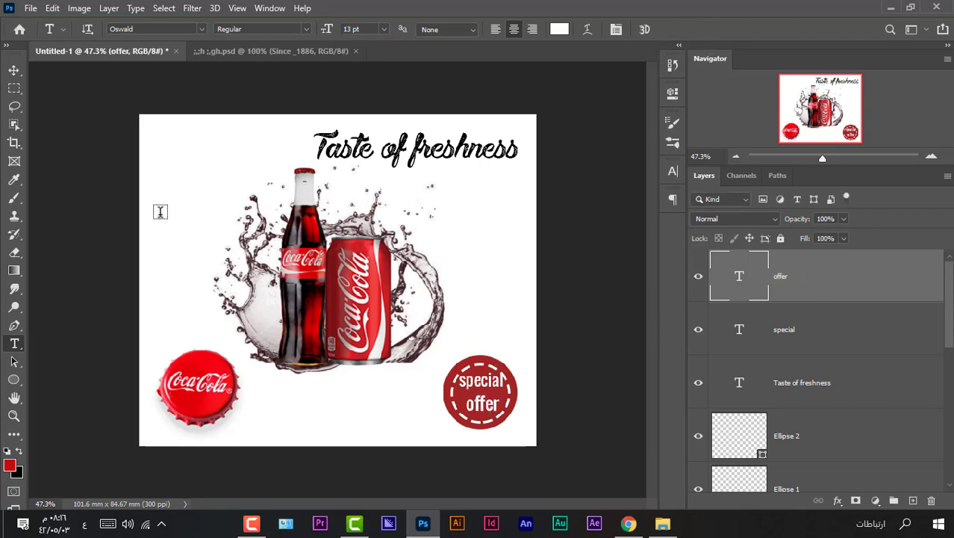
- Position 'offer' below 'special' and scale it to about 80%
left_click(14, 71)
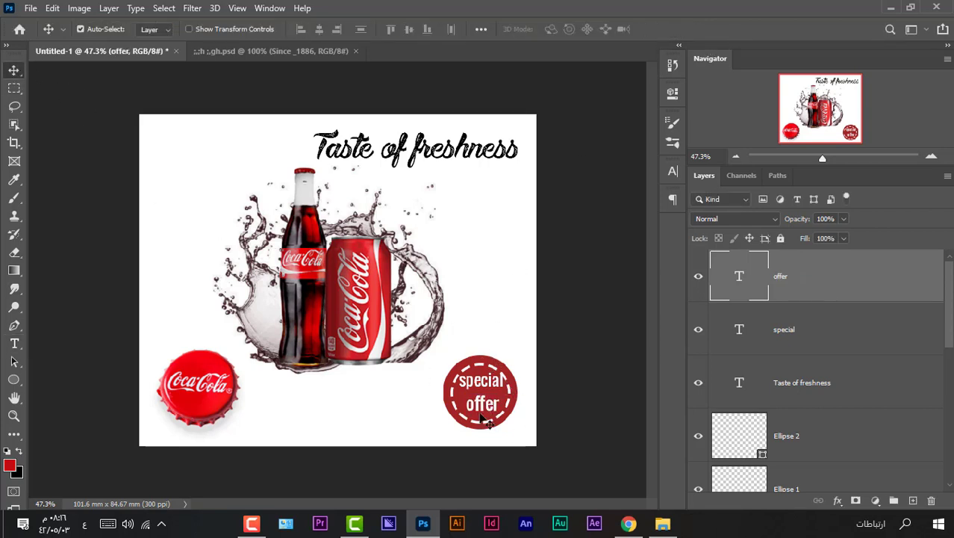
left_click_drag(480, 408, 481, 400)
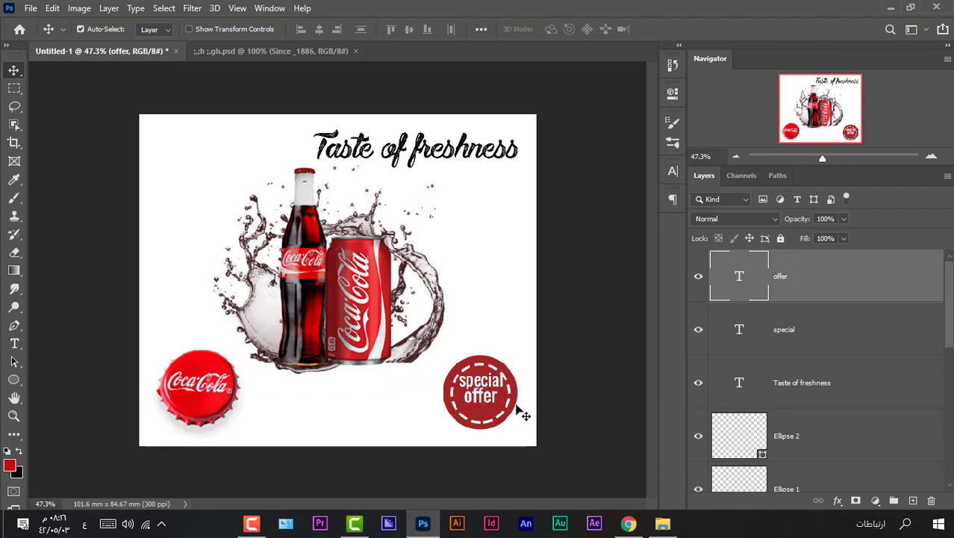
key("ctrl+t")
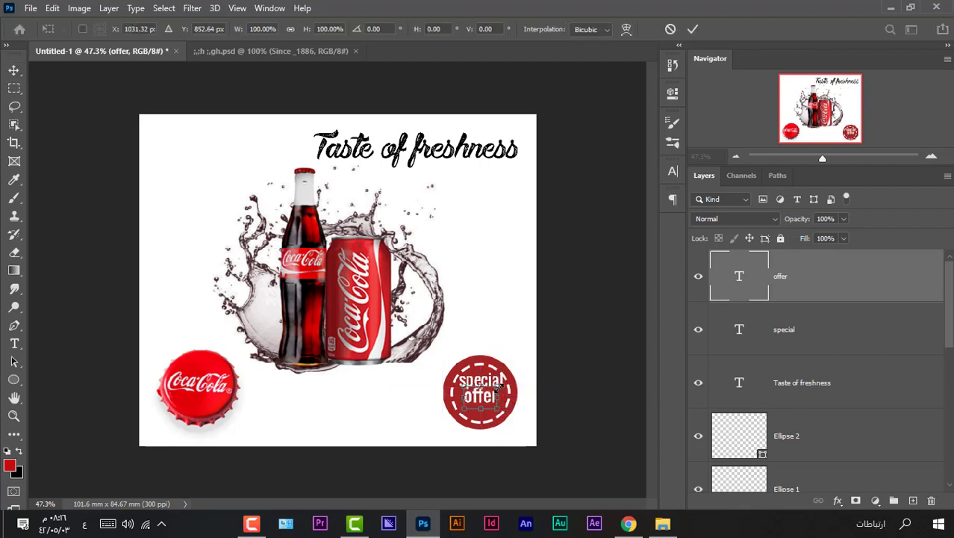
left_click_drag(497, 386, 494, 390)
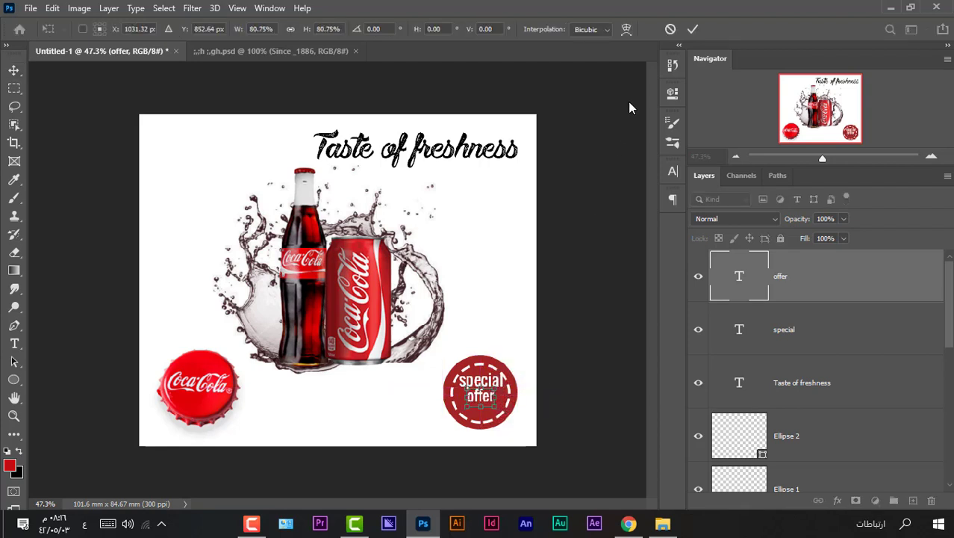
left_click(693, 30)
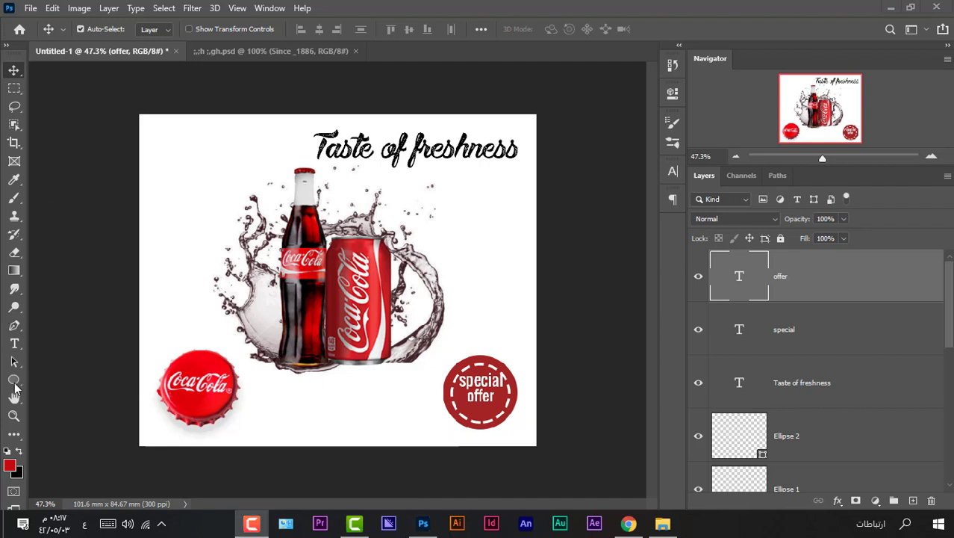
- Add a price text layer reading '0.99 $'
left_click(14, 343)
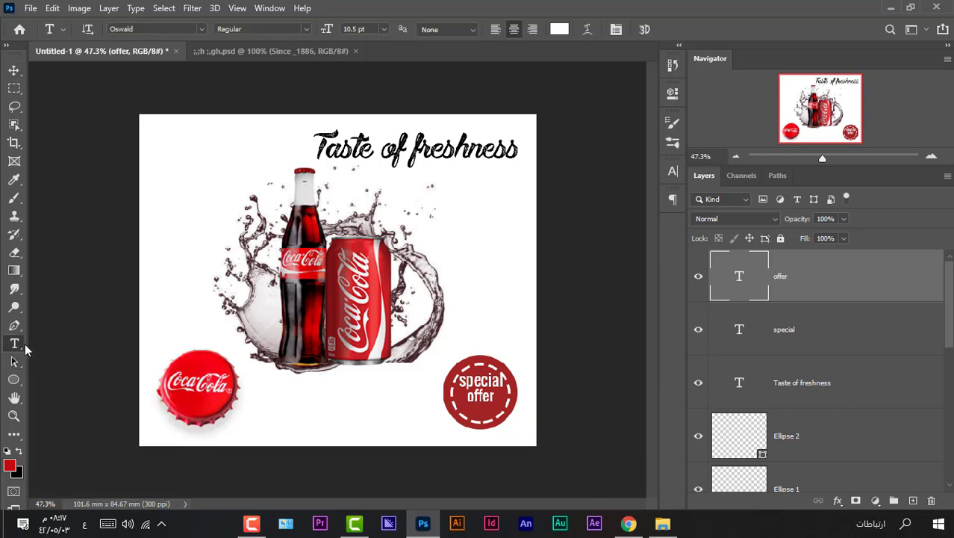
left_click(348, 329)
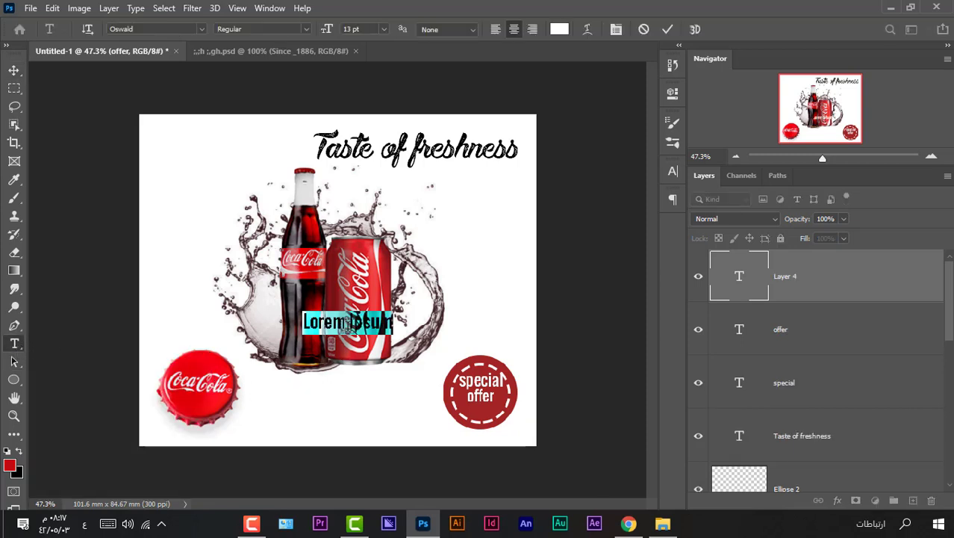
key("BackSpace")
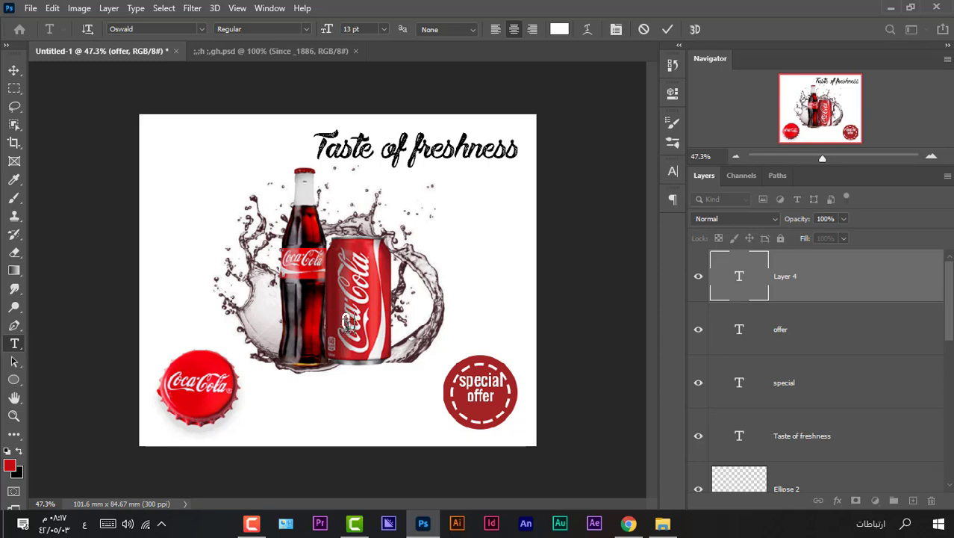
type("0.99")
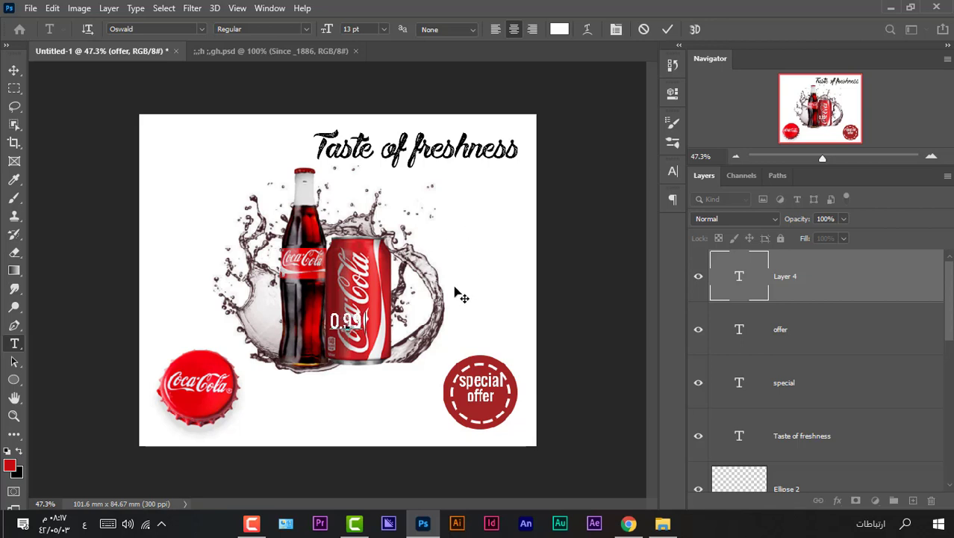
type("$")
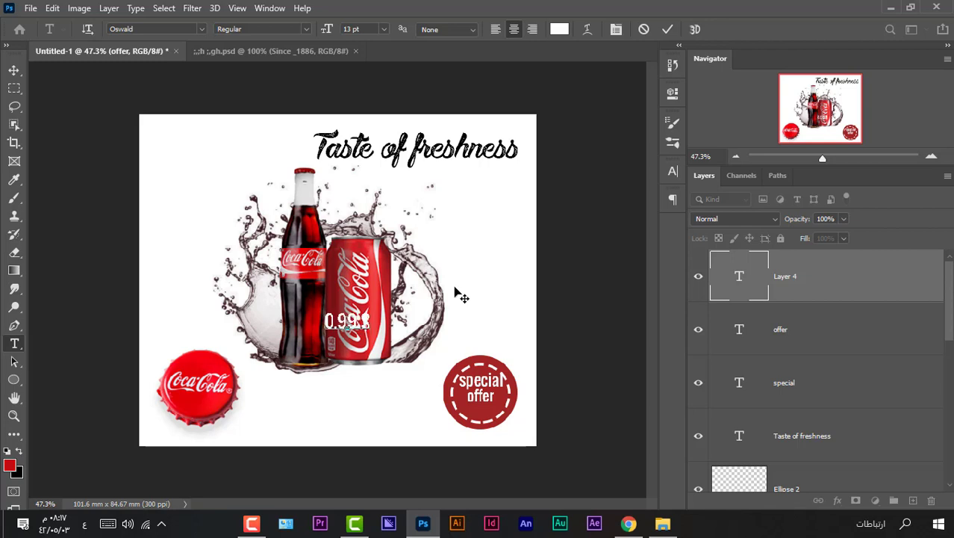
left_click(667, 29)
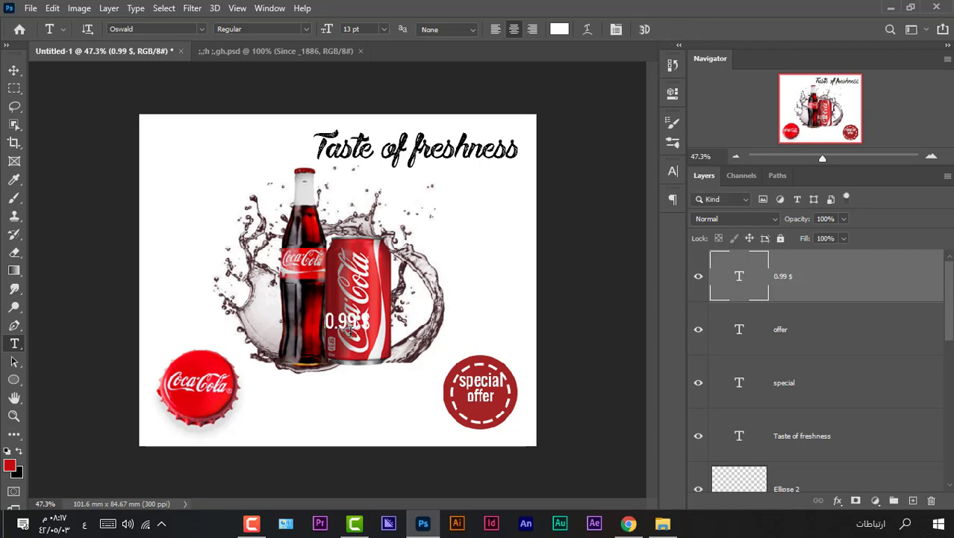
- Color the price black (000000) and move it onto the badge below 'offer'
left_click(13, 70)
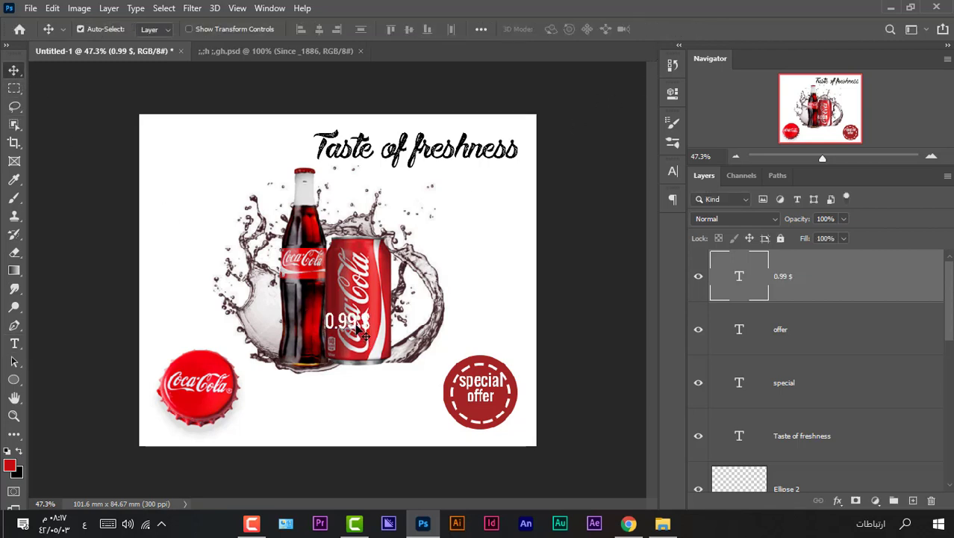
double_click(363, 334)
left_click(559, 30)
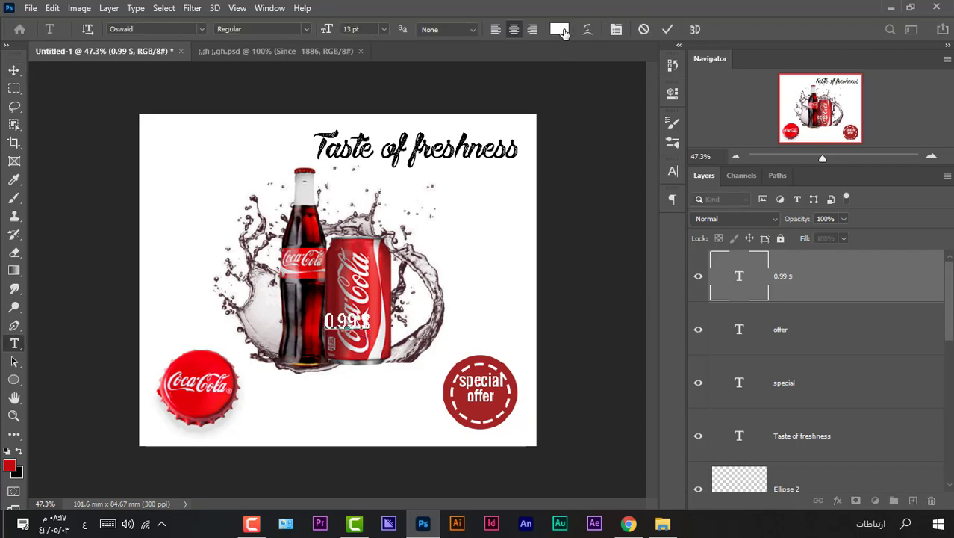
type("000000")
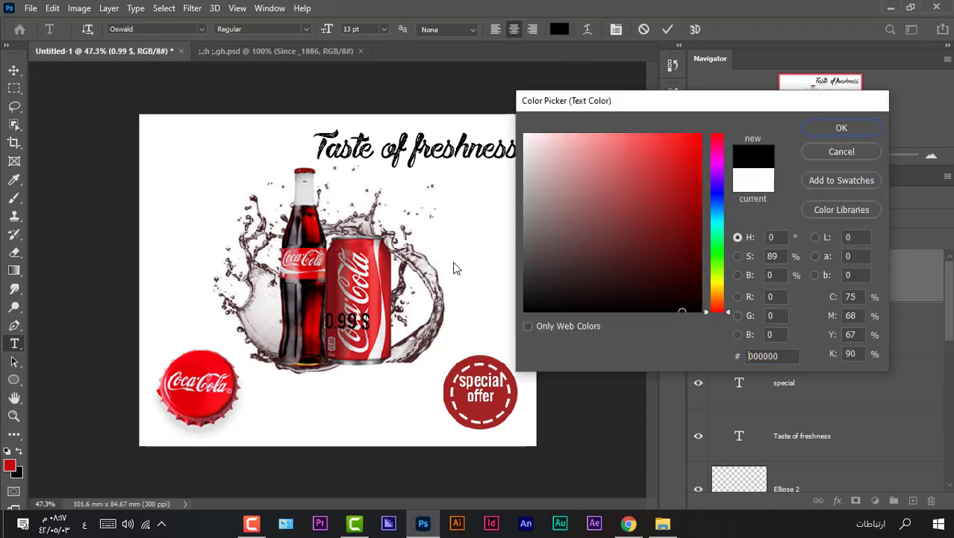
key("Return")
left_click(15, 71)
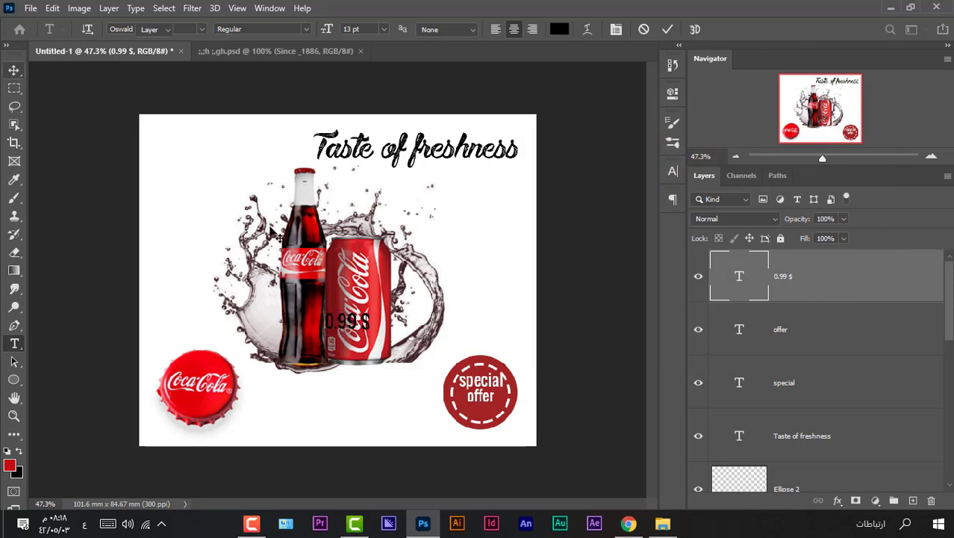
left_click_drag(349, 323, 492, 413)
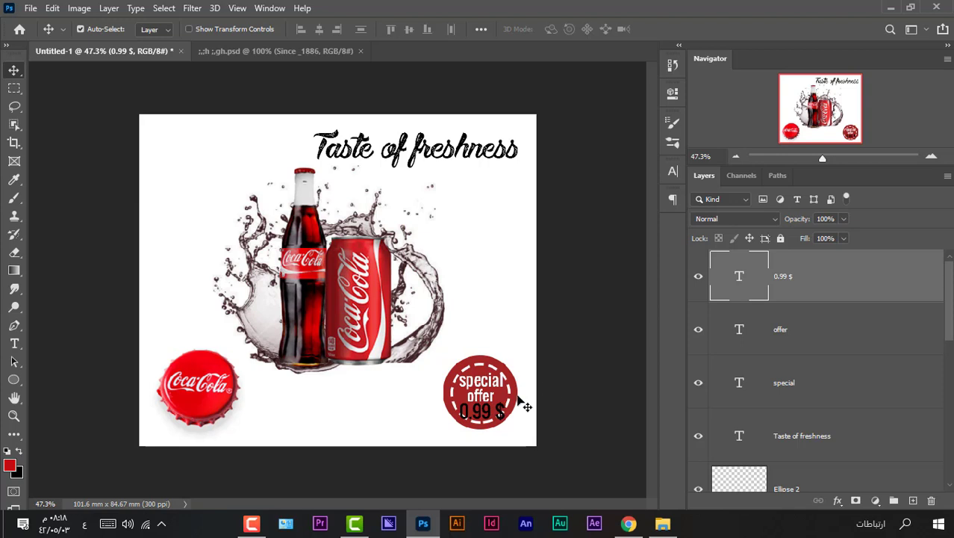
- Shrink the '0.99 $' price slightly and nudge the 'special' text upward
key("ctrl+t")
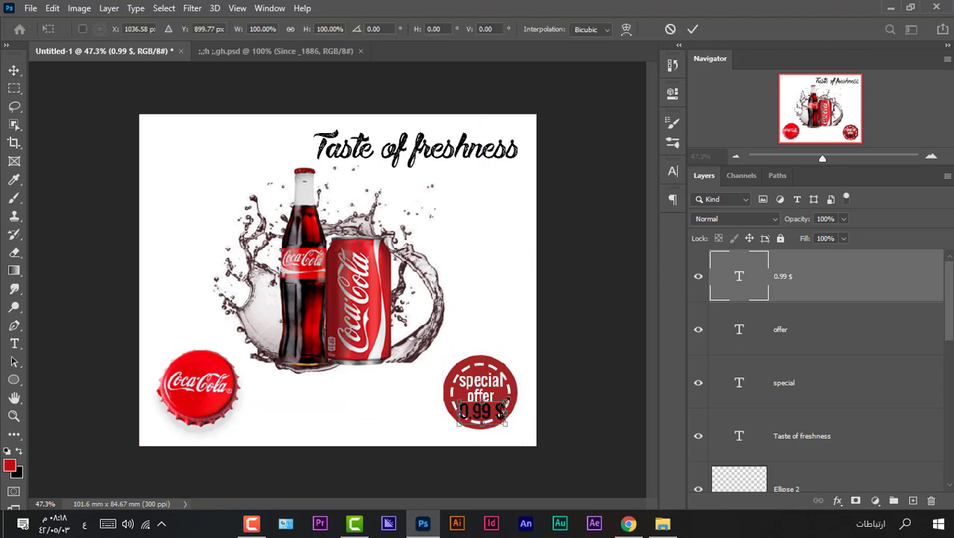
left_click_drag(508, 402, 496, 411)
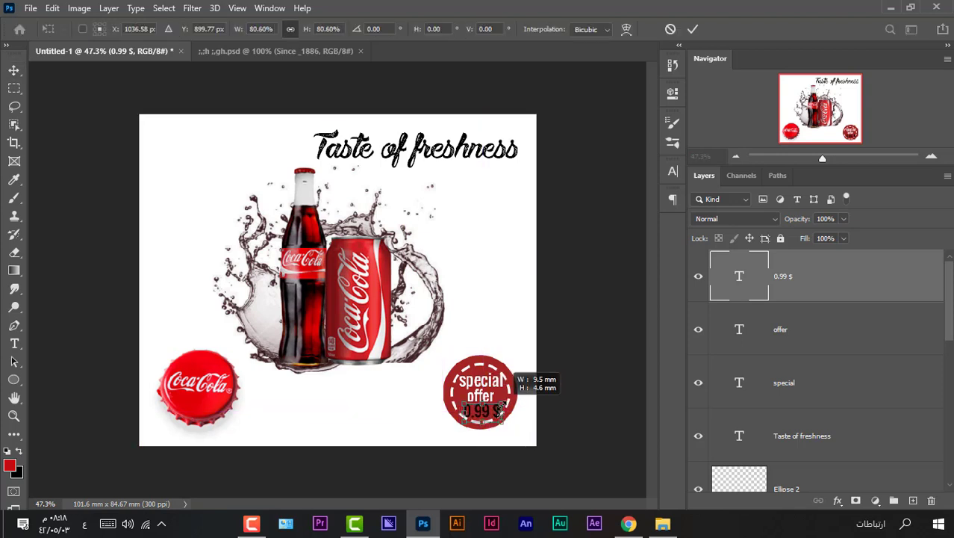
left_click(693, 29)
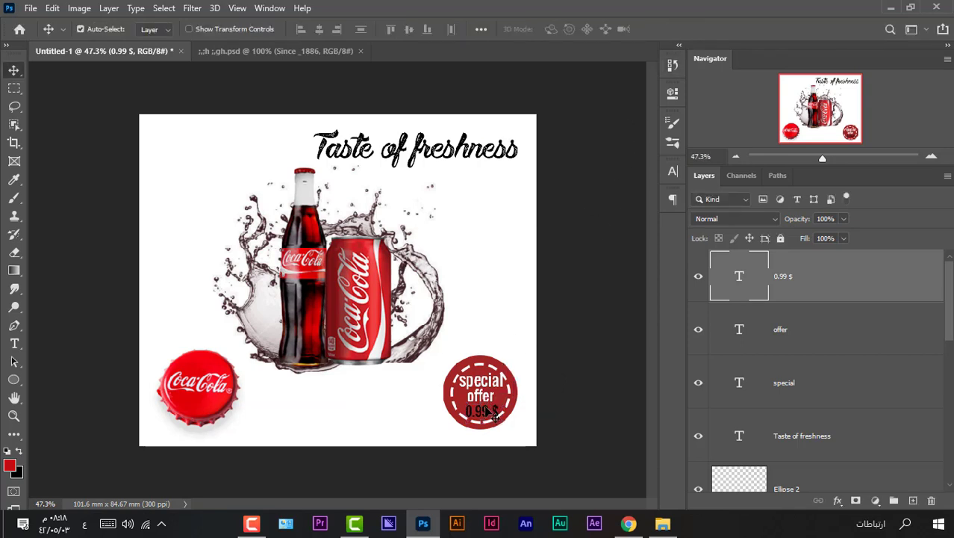
left_click(490, 384)
left_click_drag(489, 382, 485, 394)
left_click(484, 398)
left_click(484, 411)
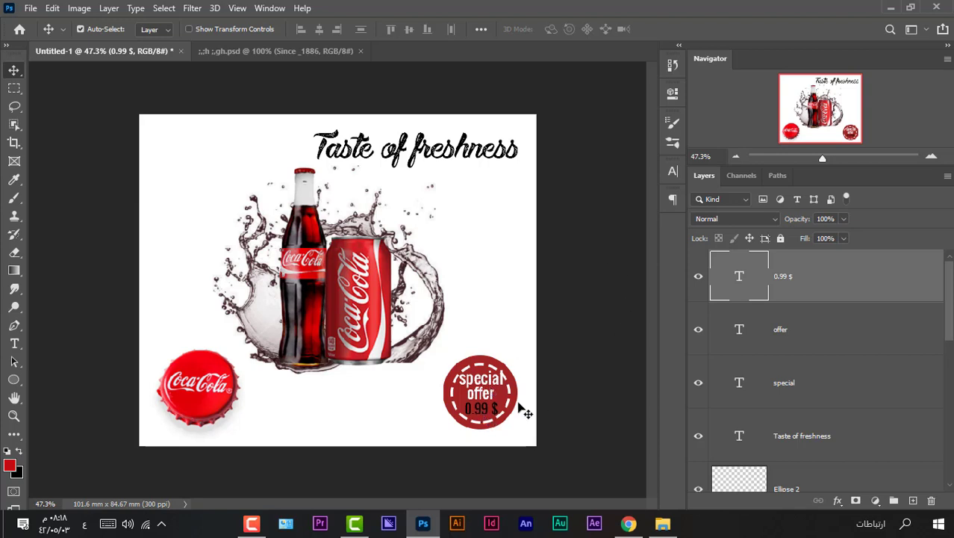
- Enlarge the badge's dashed white ring to about 109%
left_click(491, 370)
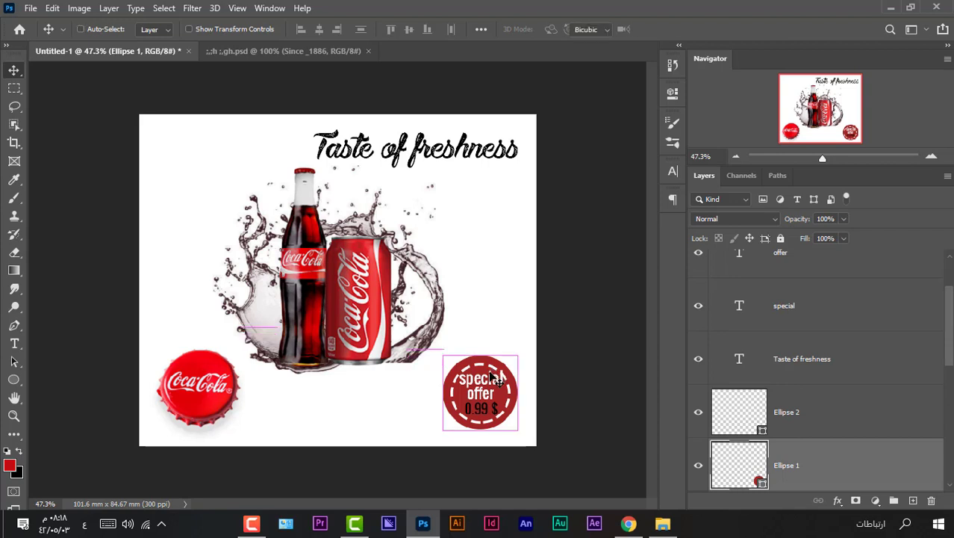
key("ctrl+t")
left_click(694, 28)
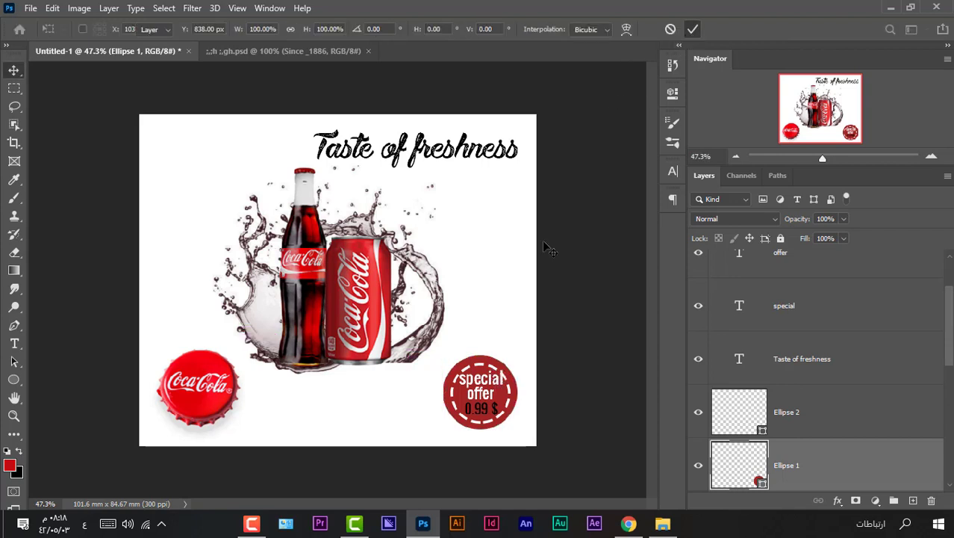
left_click(482, 368)
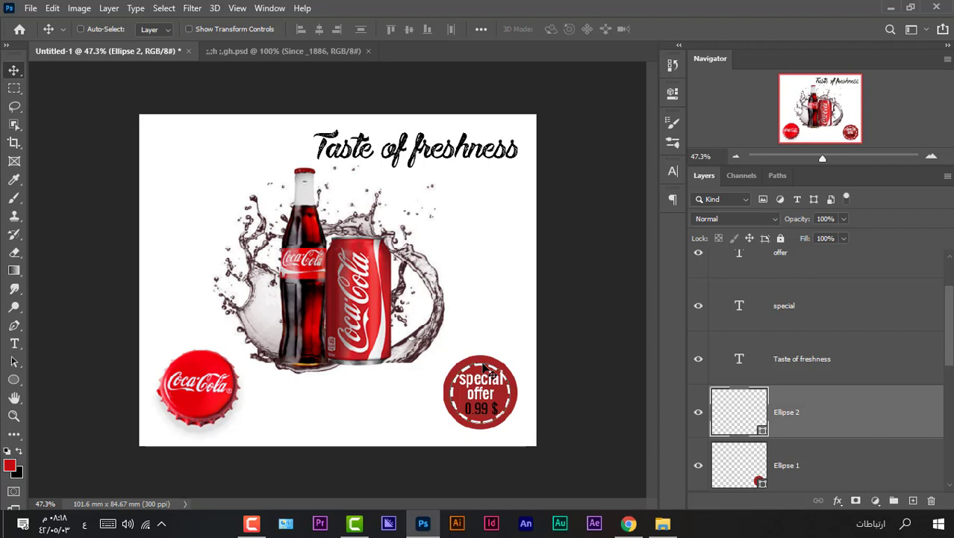
key("ctrl+t")
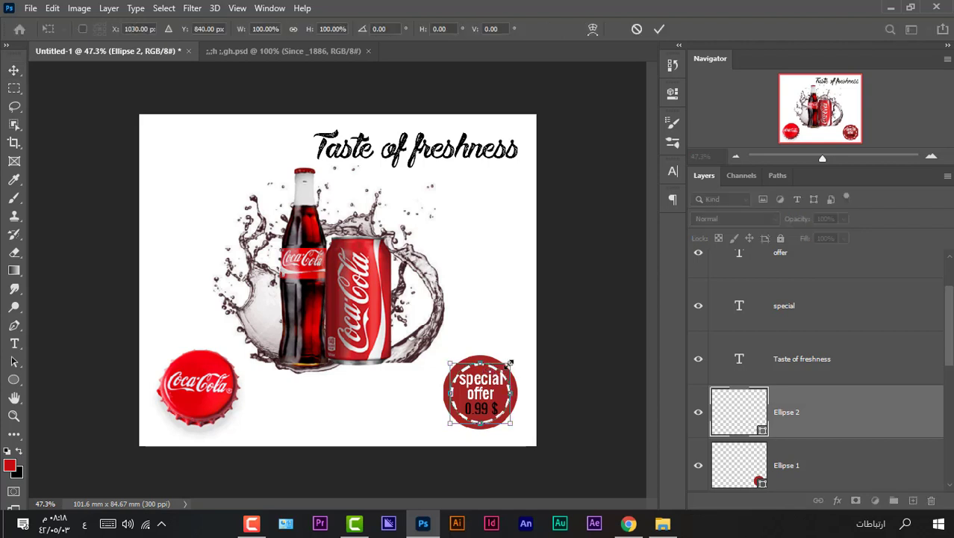
left_click_drag(510, 363, 514, 362)
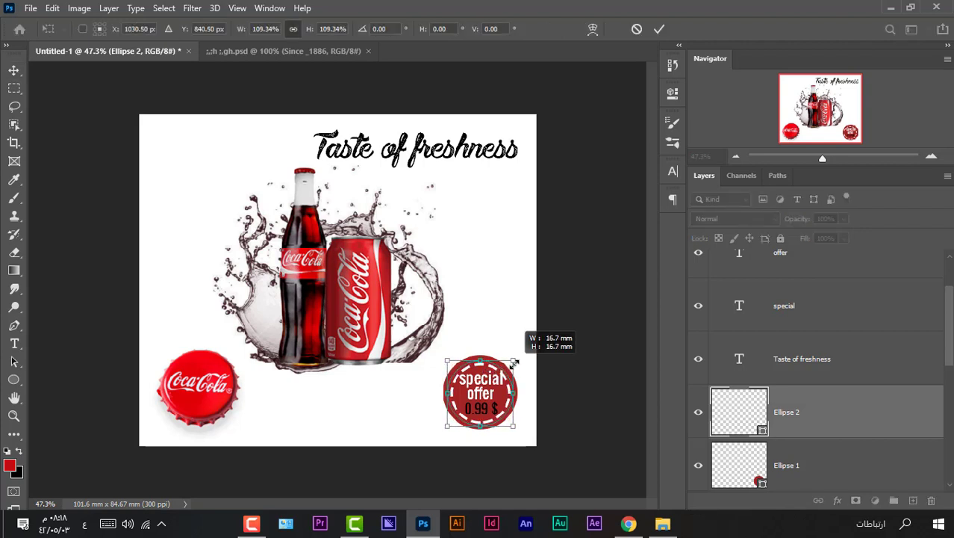
left_click(659, 28)
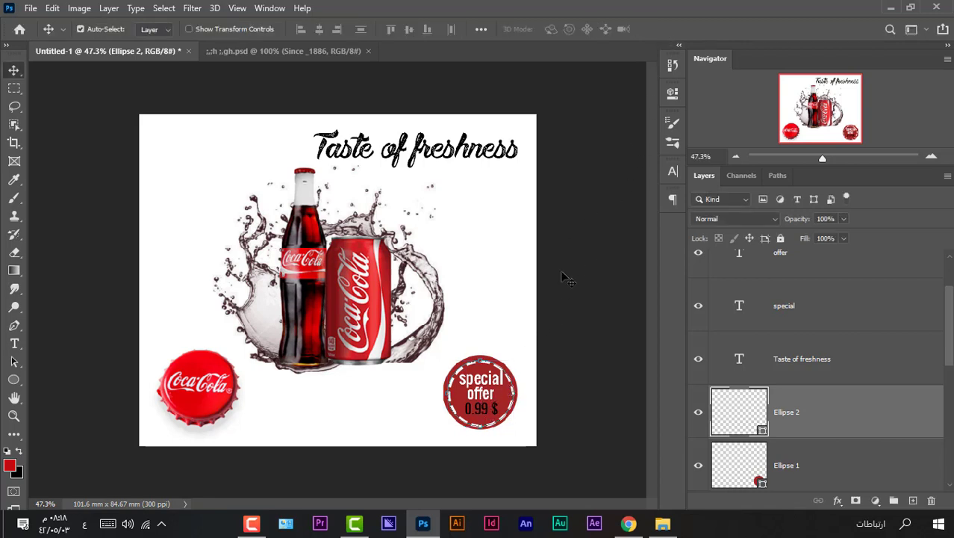
- Change the '0.99 $' price font style from Oswald Regular to Oswald Medium
left_click(572, 359)
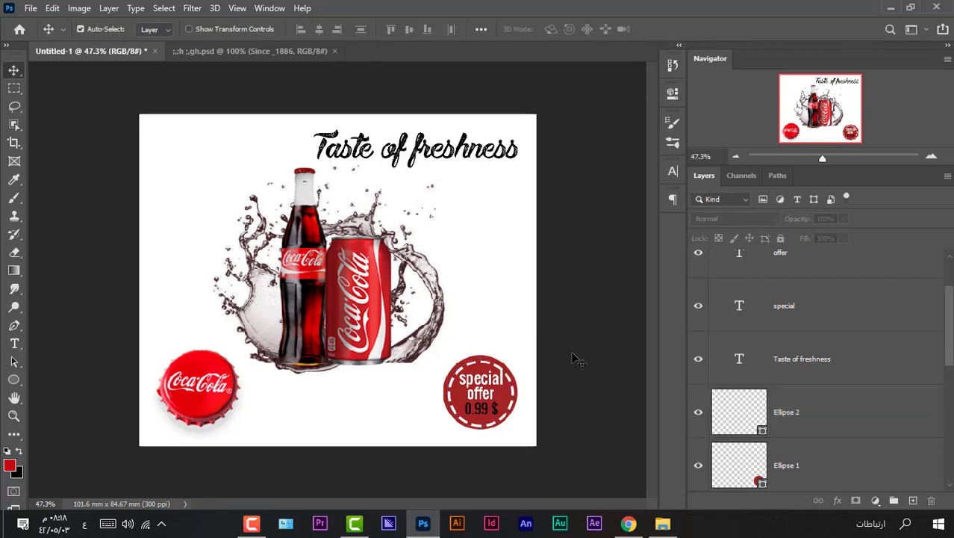
left_click(490, 415)
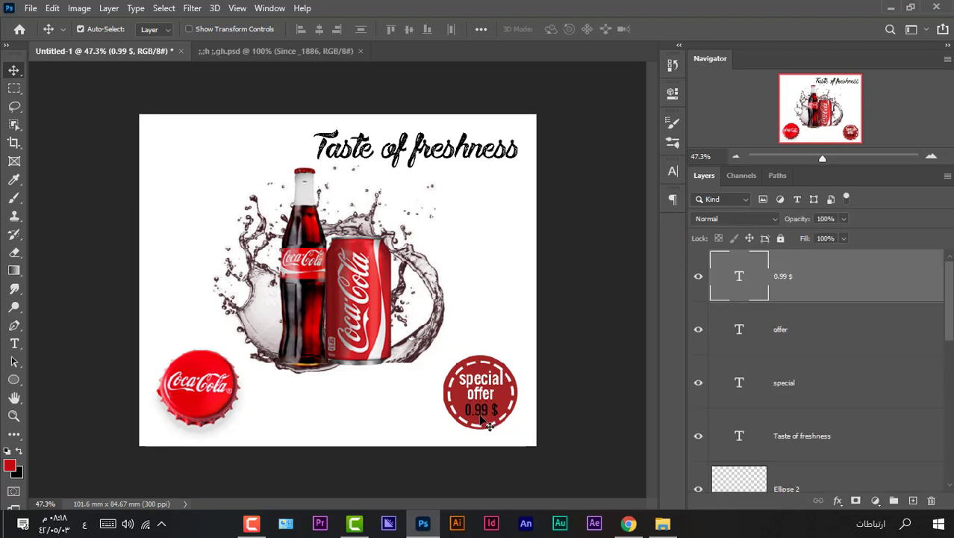
double_click(485, 410)
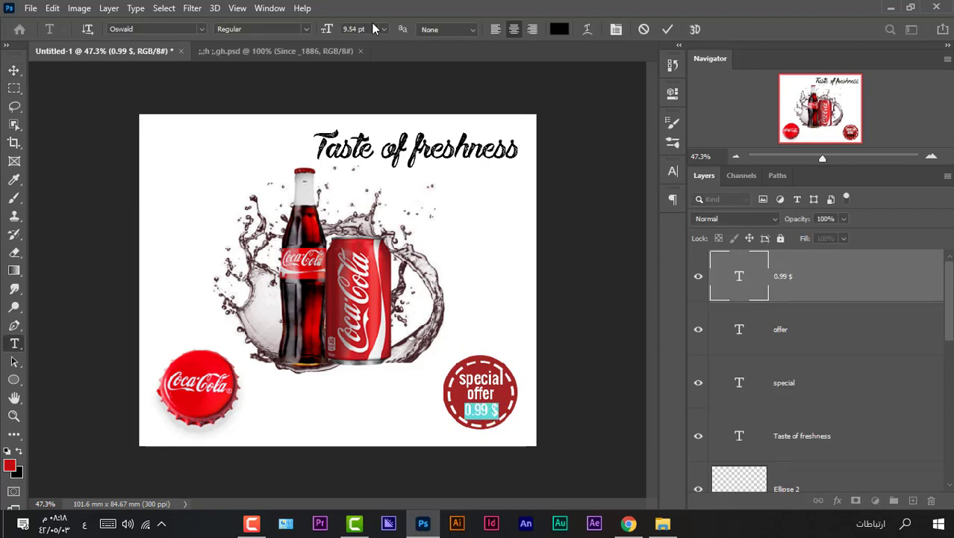
left_click(306, 30)
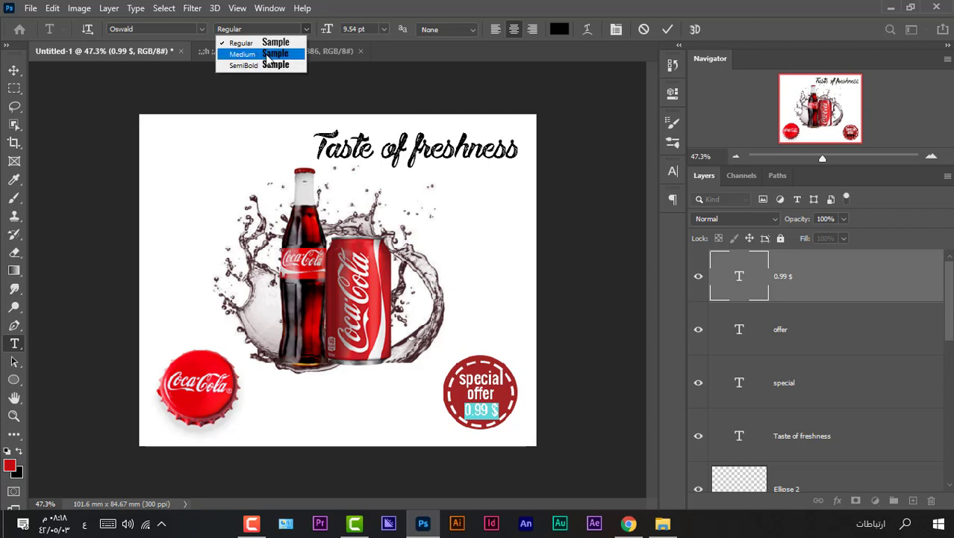
left_click(267, 55)
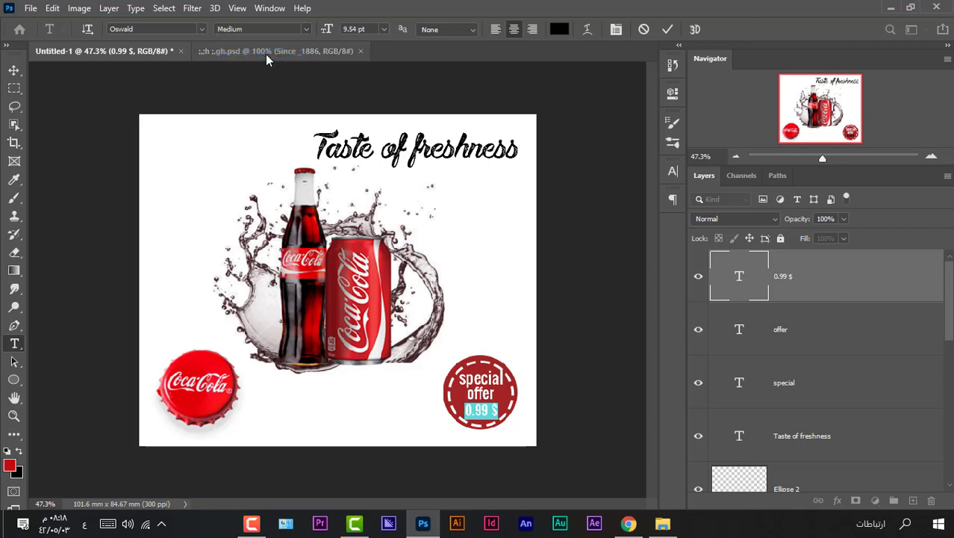
left_click(666, 30)
key("v")
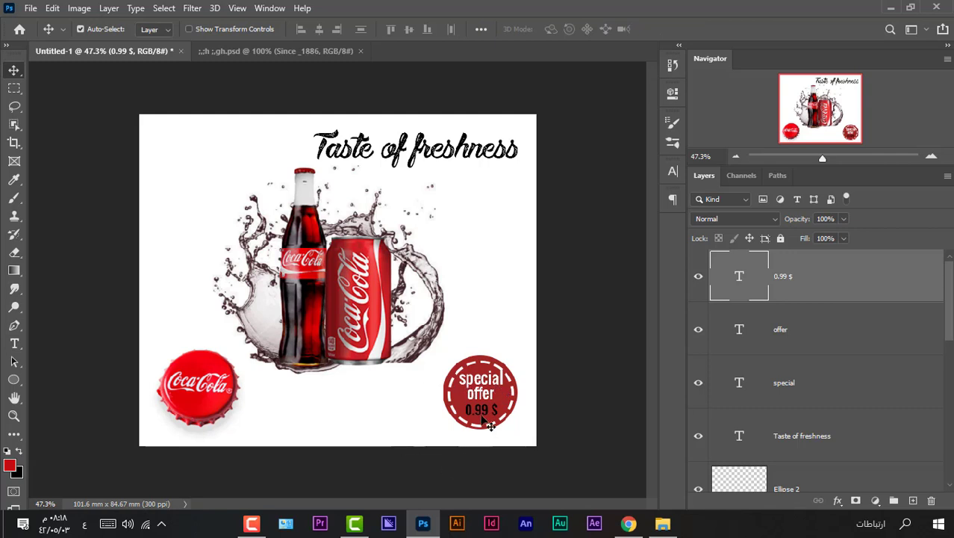
- Add a Hue/Saturation adjustment above the bottle layer, Layer 1
left_click(553, 343)
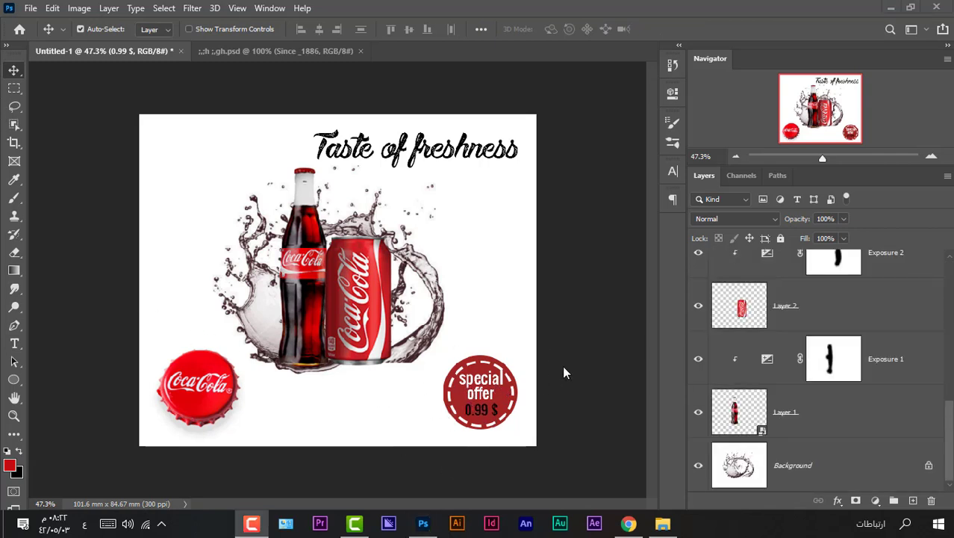
scroll(806, 414, "up", 5)
scroll(827, 401, "up", 1)
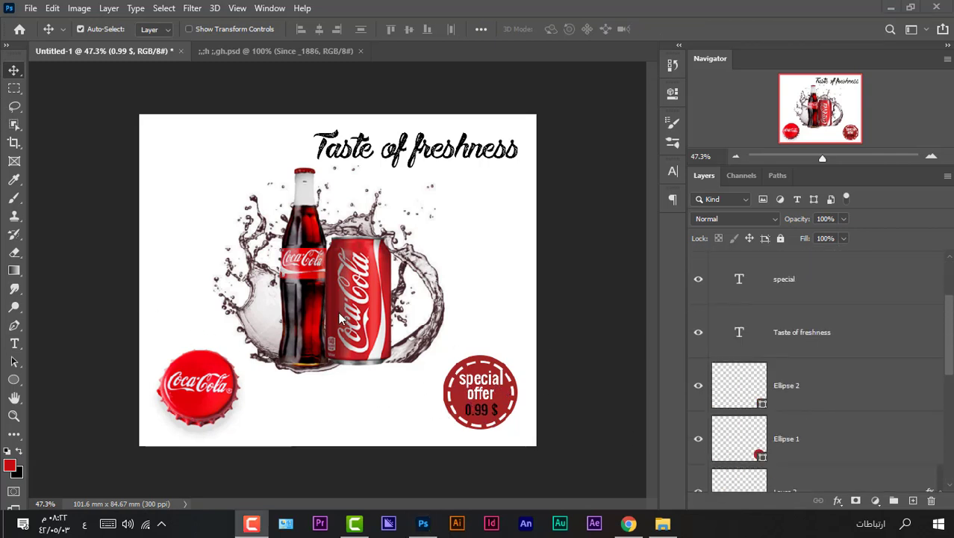
scroll(798, 402, "down", 2)
scroll(798, 402, "down", 3)
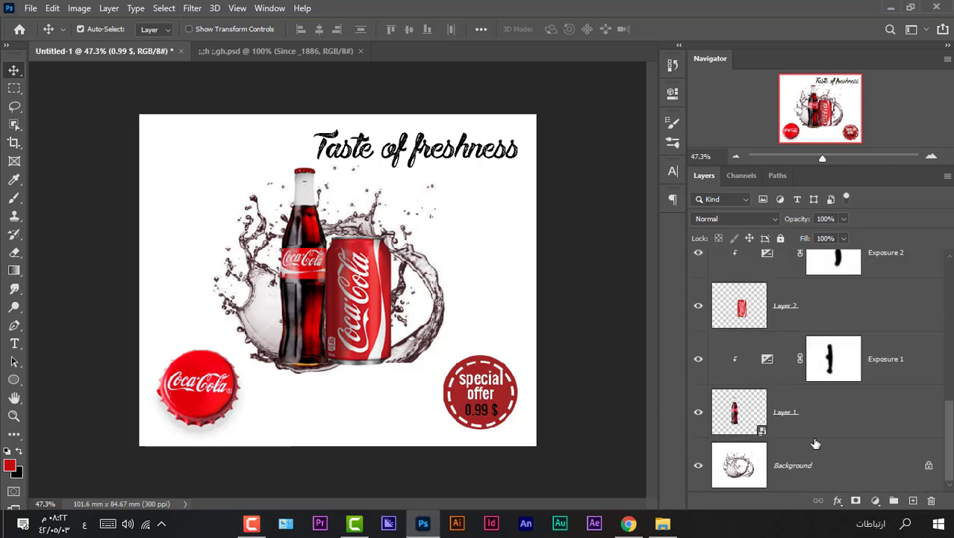
left_click(832, 422)
left_click(875, 500)
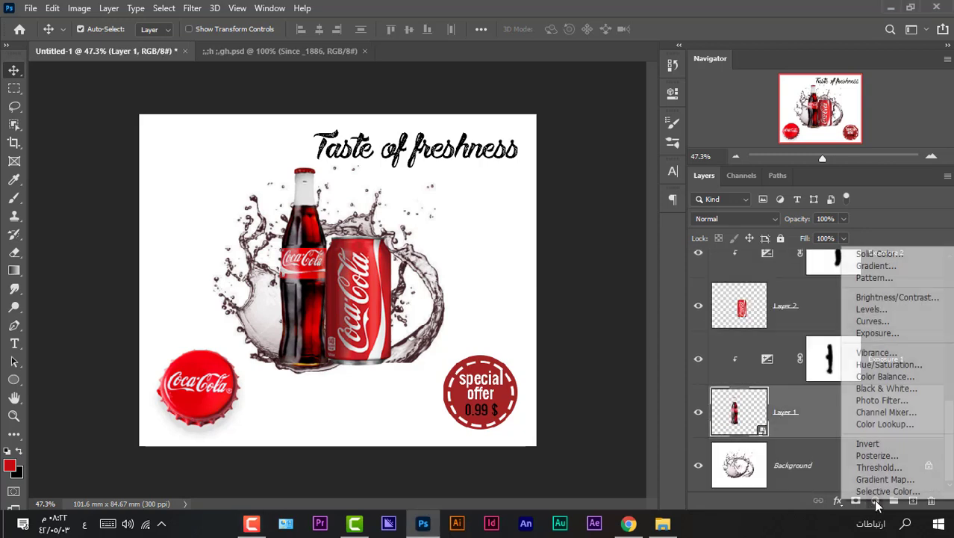
left_click(883, 364)
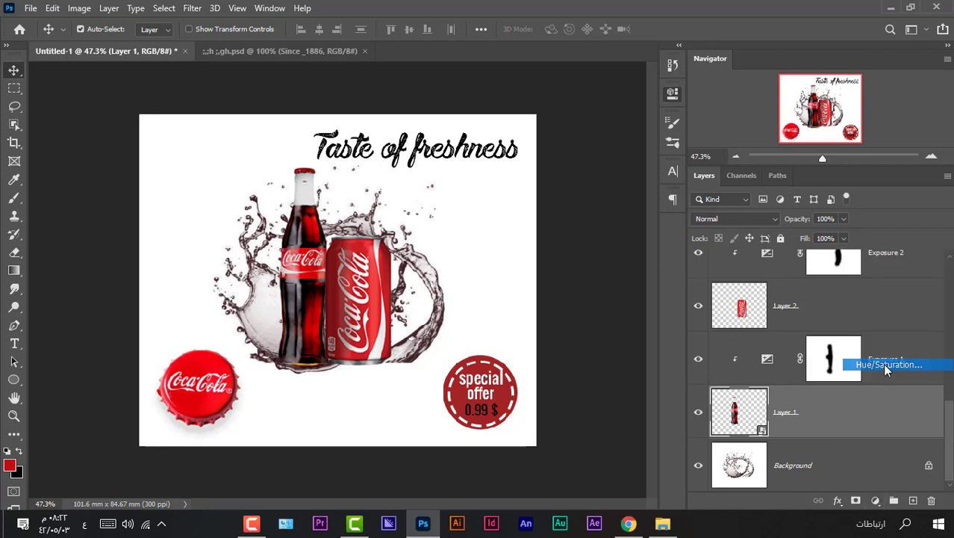
left_click_drag(553, 215, 574, 214)
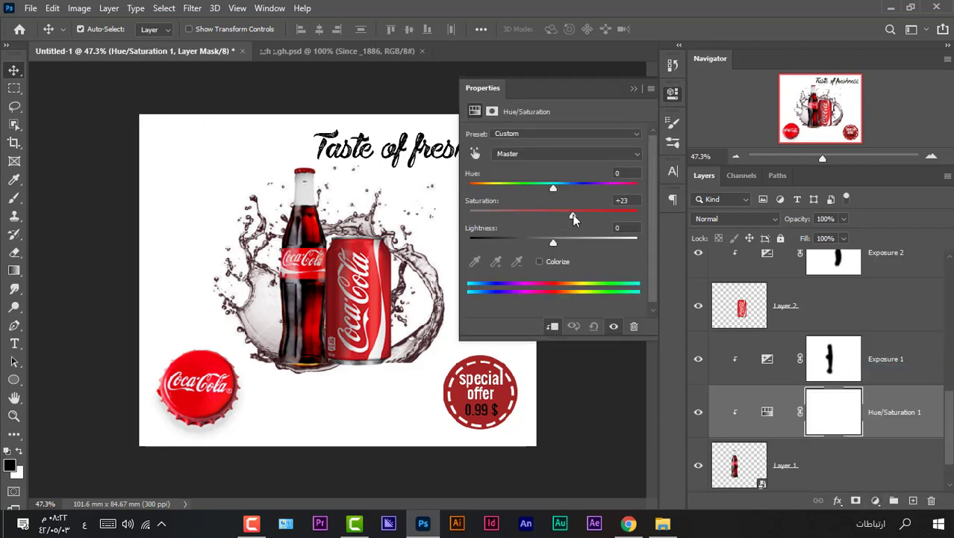
- Limit the Hue/Saturation adjustment to Reds with saturation at +13
left_click(579, 154)
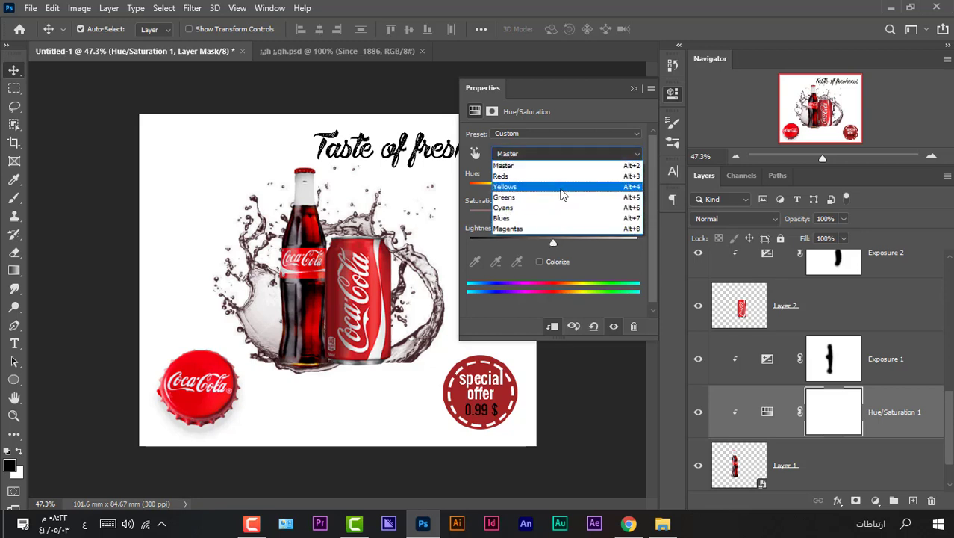
left_click(566, 179)
left_click_drag(555, 214, 568, 210)
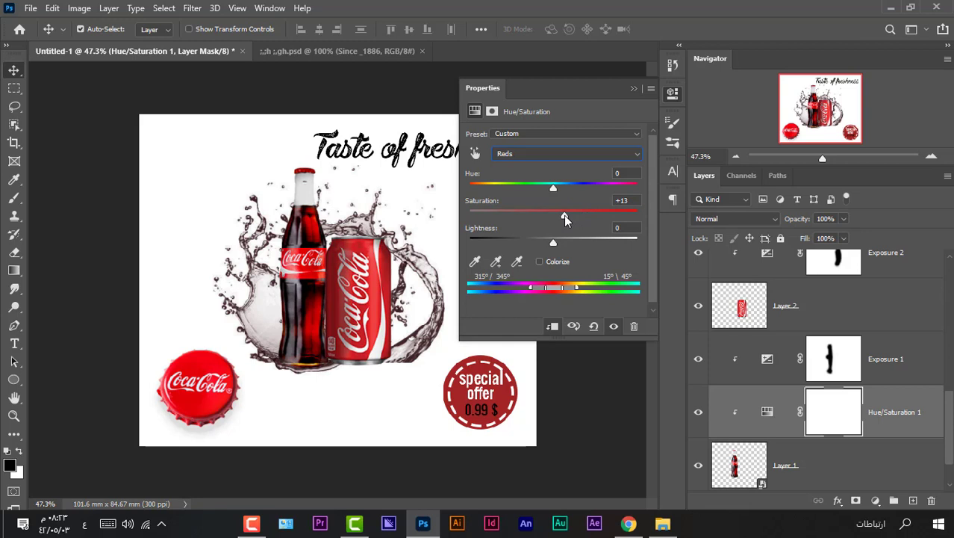
left_click(633, 89)
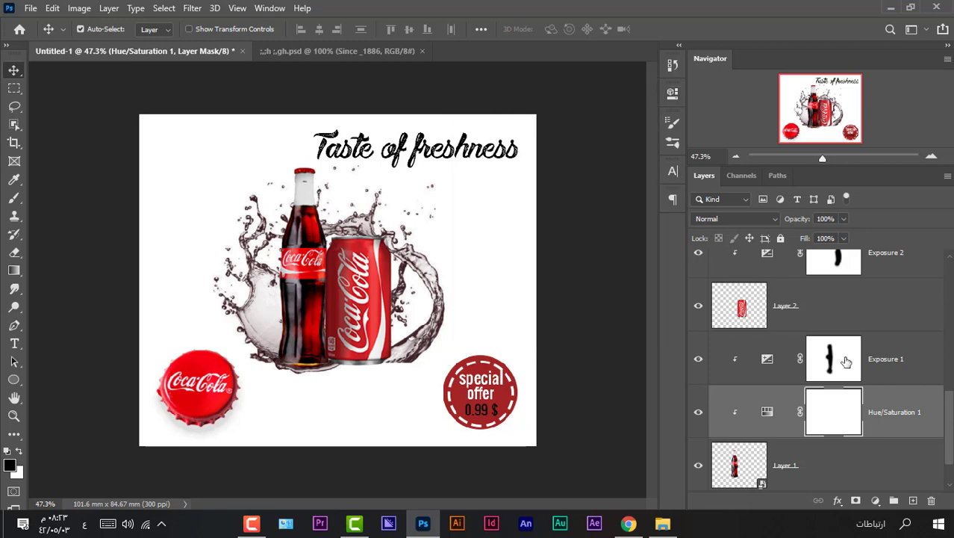
scroll(803, 418, "up", 3)
scroll(803, 457, "down", 2)
- Boost the can (Layer 2) with a Hue/Saturation adjustment at Saturation +33
left_click(792, 412)
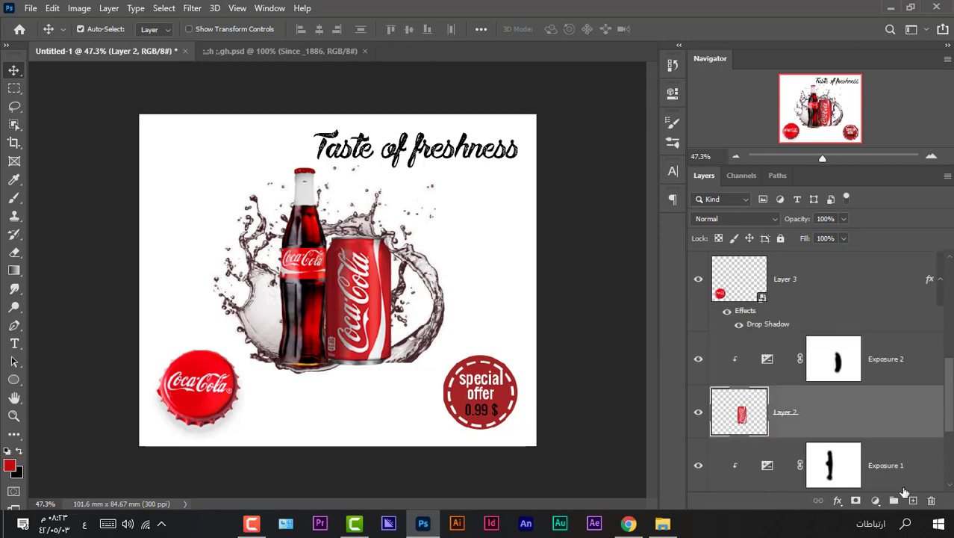
left_click(876, 500)
left_click(889, 367)
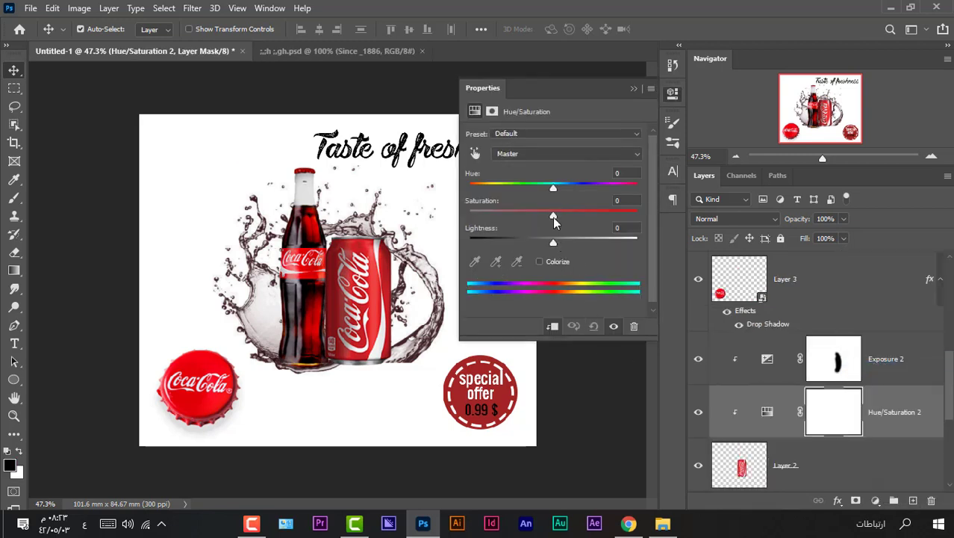
left_click_drag(553, 217, 573, 217)
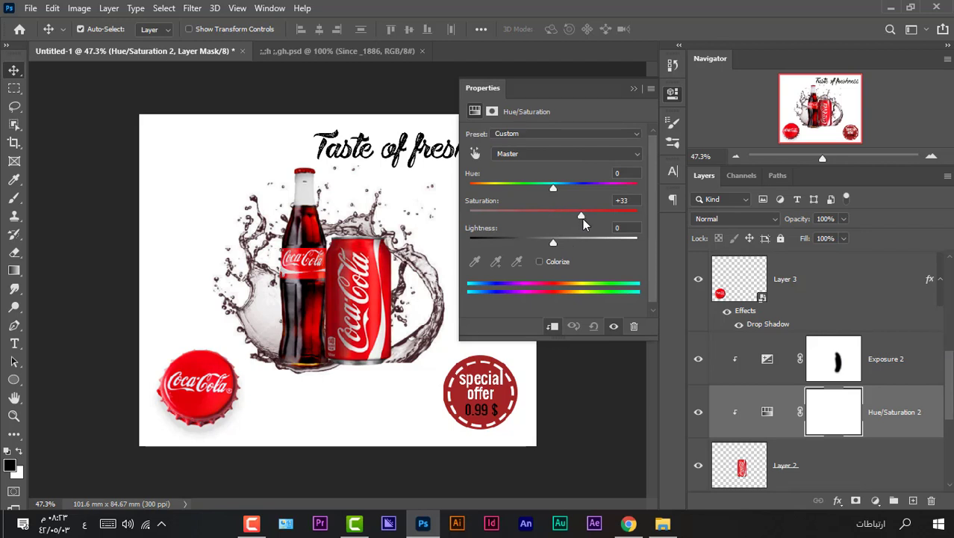
left_click(634, 89)
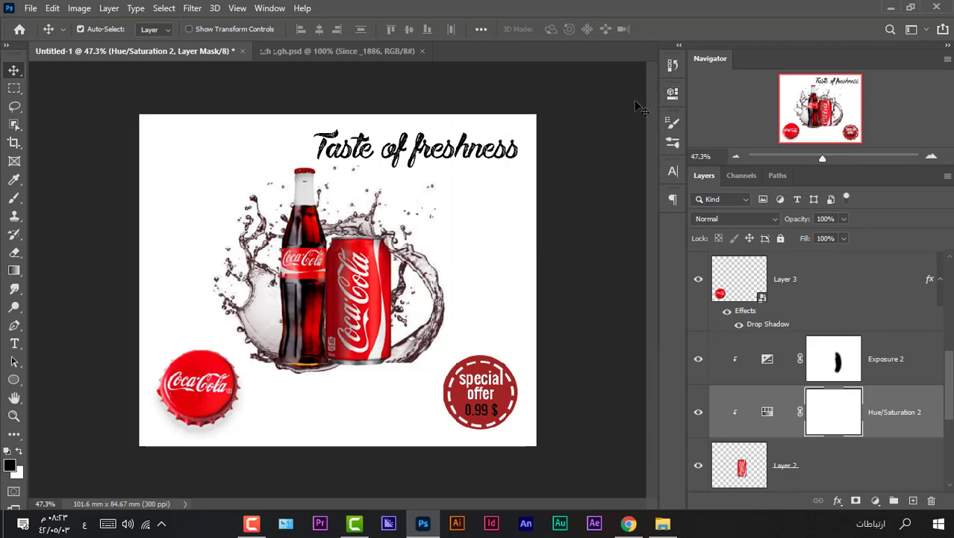
scroll(803, 404, "down", 2)
scroll(801, 395, "up", 2)
scroll(797, 390, "up", 2)
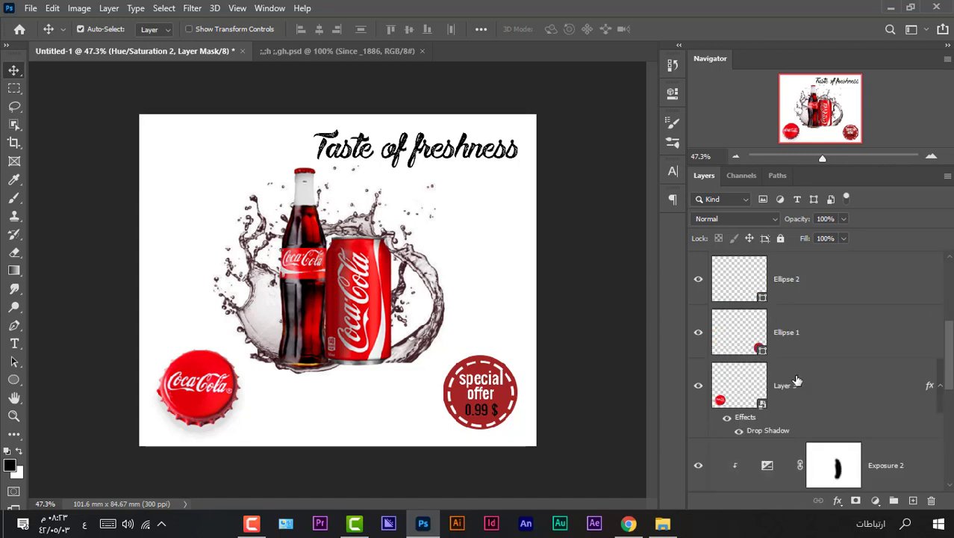
- Add a Hue/Saturation adjustment clipped to the cap (Layer 3), Saturation +9
left_click(796, 387)
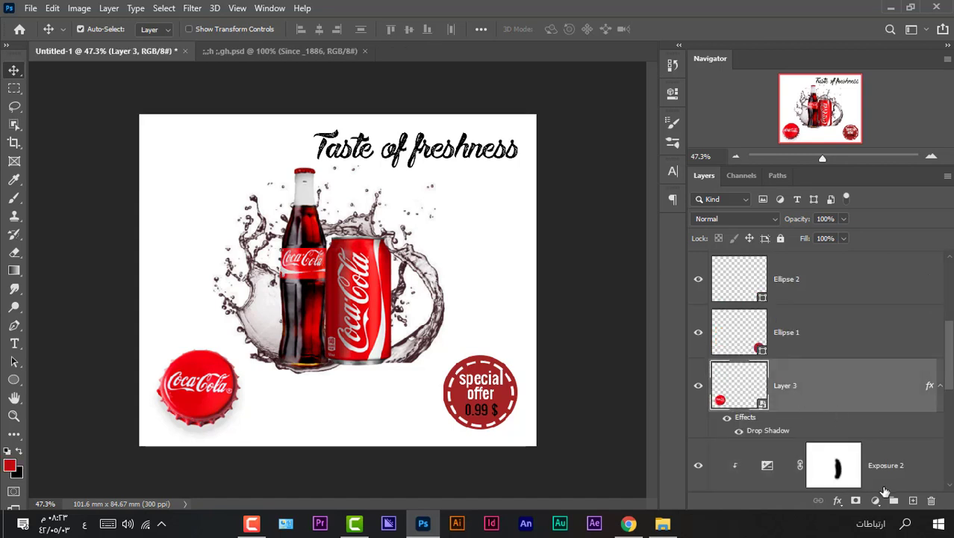
left_click(877, 501)
left_click(823, 368)
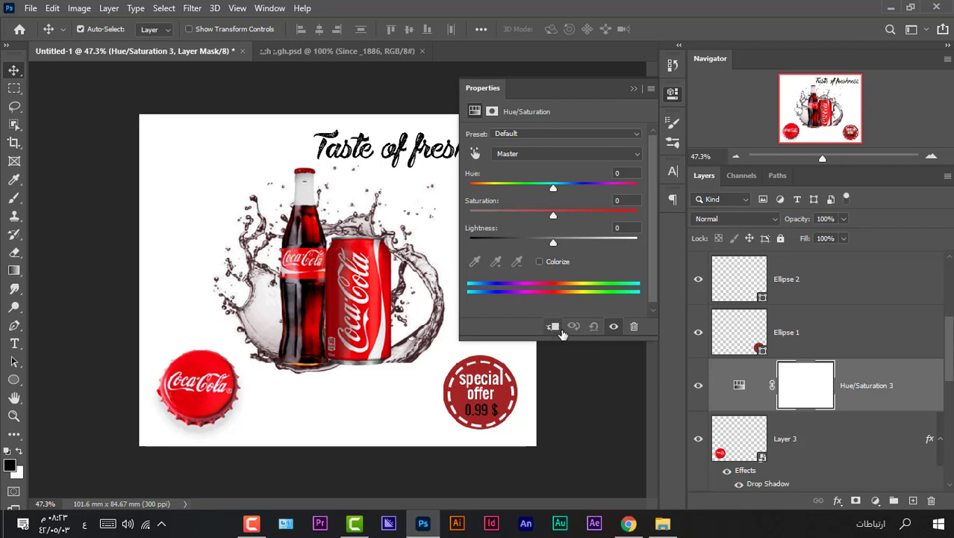
left_click(553, 326)
left_click_drag(554, 216, 562, 219)
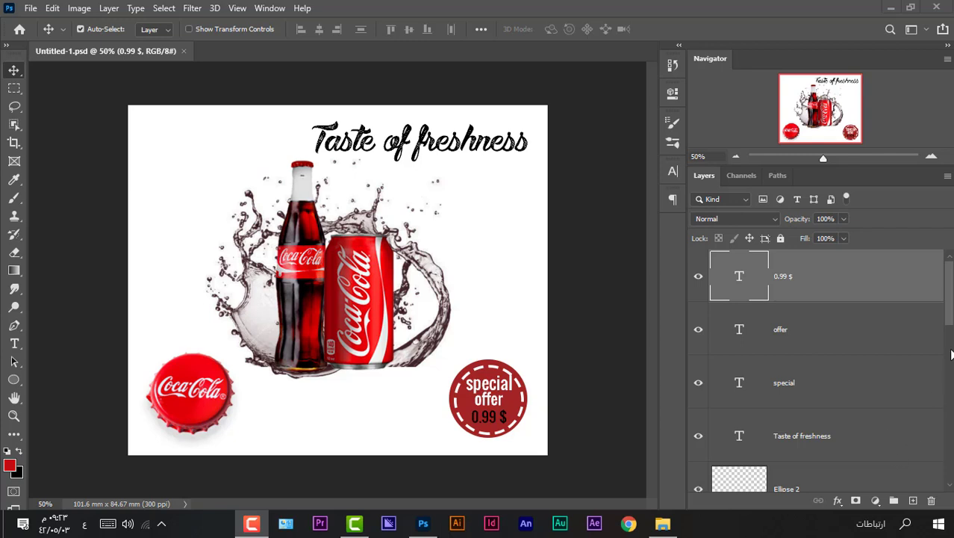
- Create Layer 4 above '0.99 $' holding a stamped merge of all visible layers
left_click(947, 367)
left_click(949, 310)
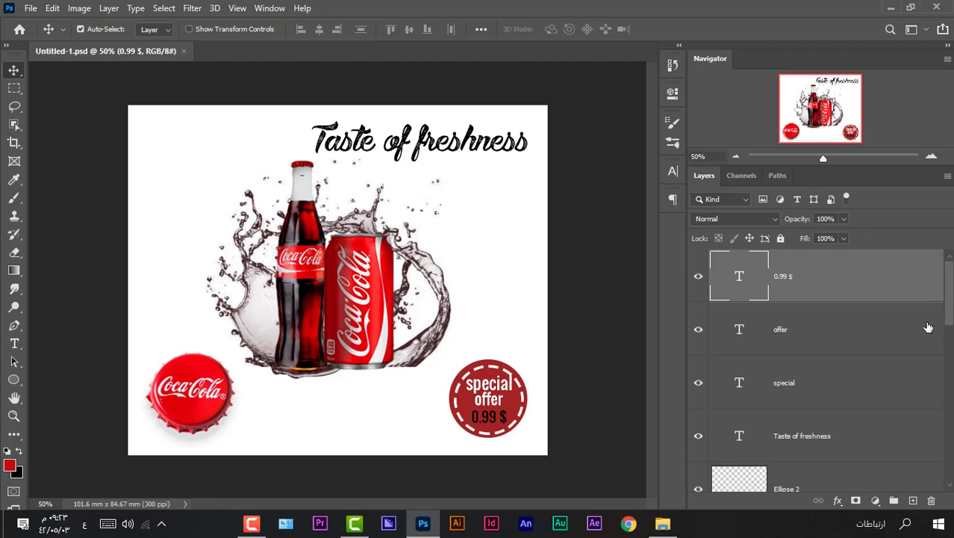
key("ctrl+shift+alt+n")
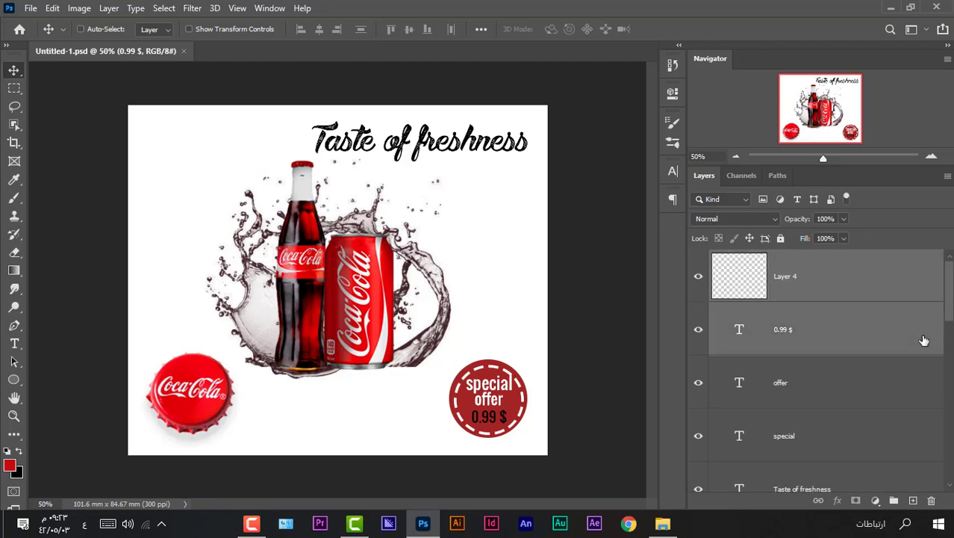
key("h")
double_click(923, 339)
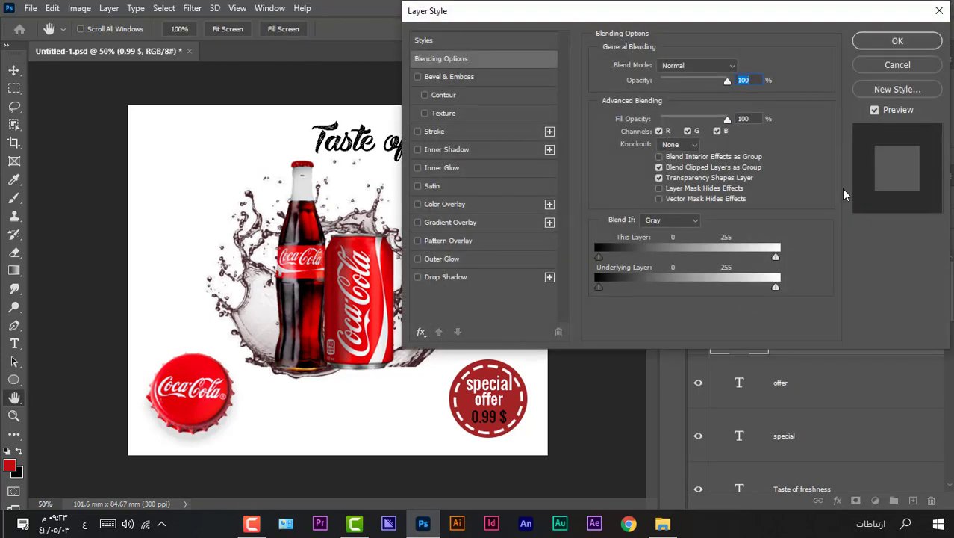
left_click(938, 11)
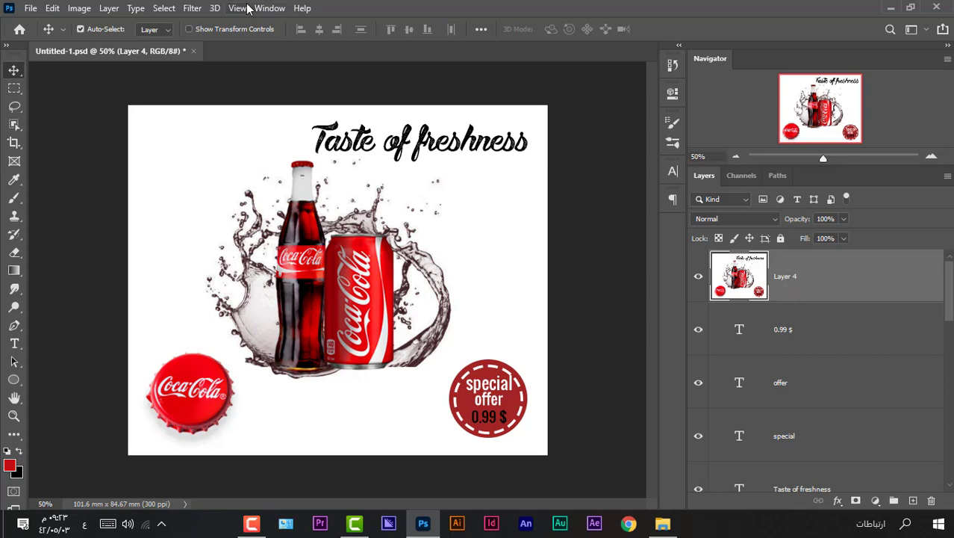
left_click(191, 8)
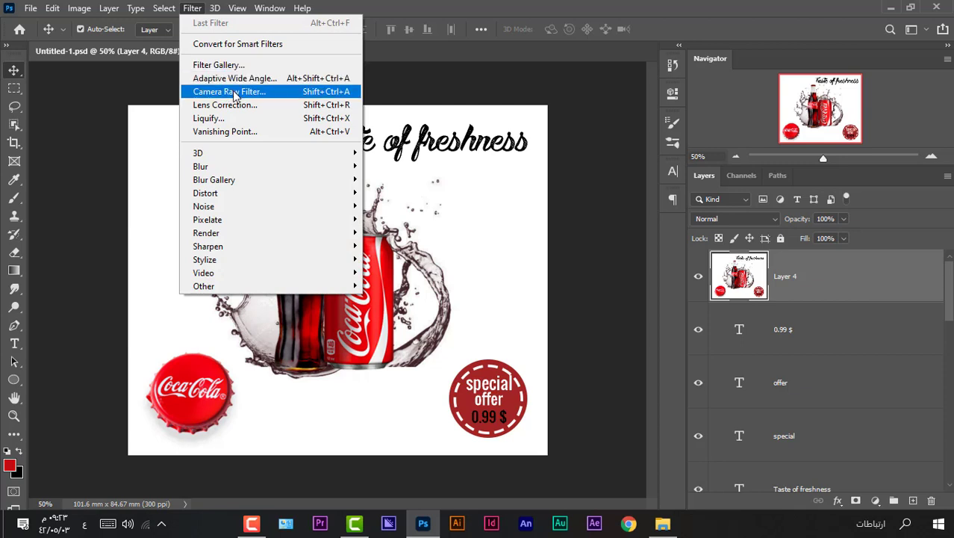
- Apply a Camera Raw Filter to Layer 4, reset its settings and enable Before/After view
left_click(258, 91)
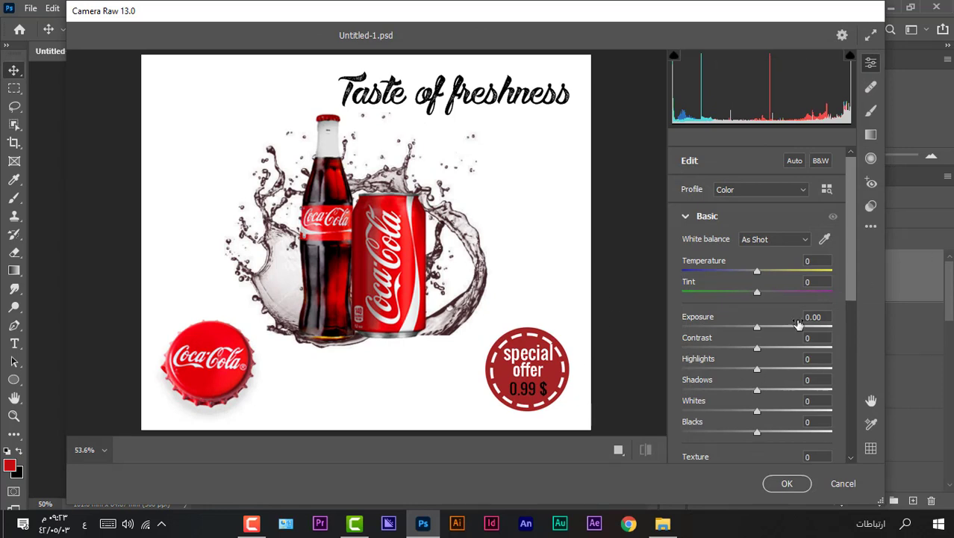
mouse_move(757, 351)
left_mouse_down()
mouse_move(805, 350)
mouse_move(709, 347)
left_mouse_up()
mouse_move(757, 294)
left_mouse_down()
mouse_move(790, 299)
mouse_move(751, 294)
left_mouse_up()
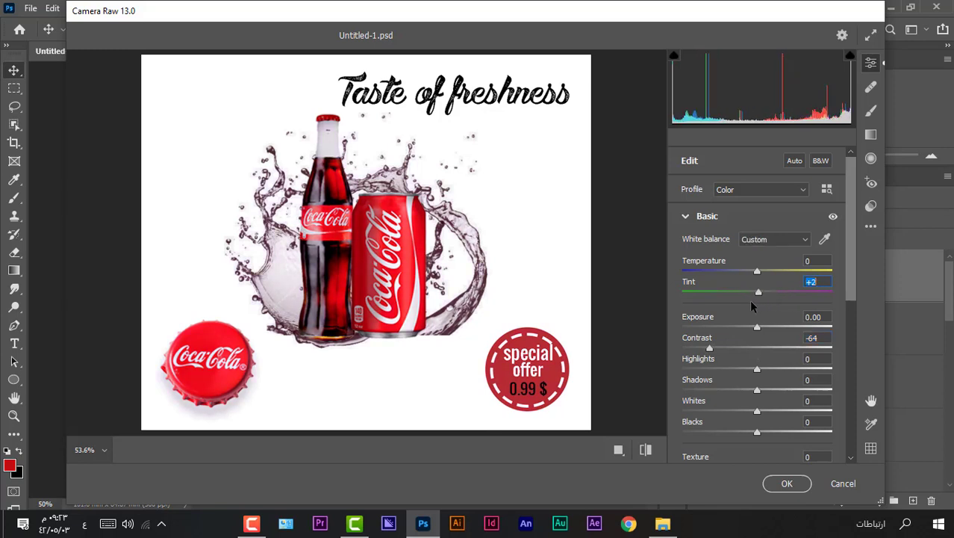
left_click(646, 450)
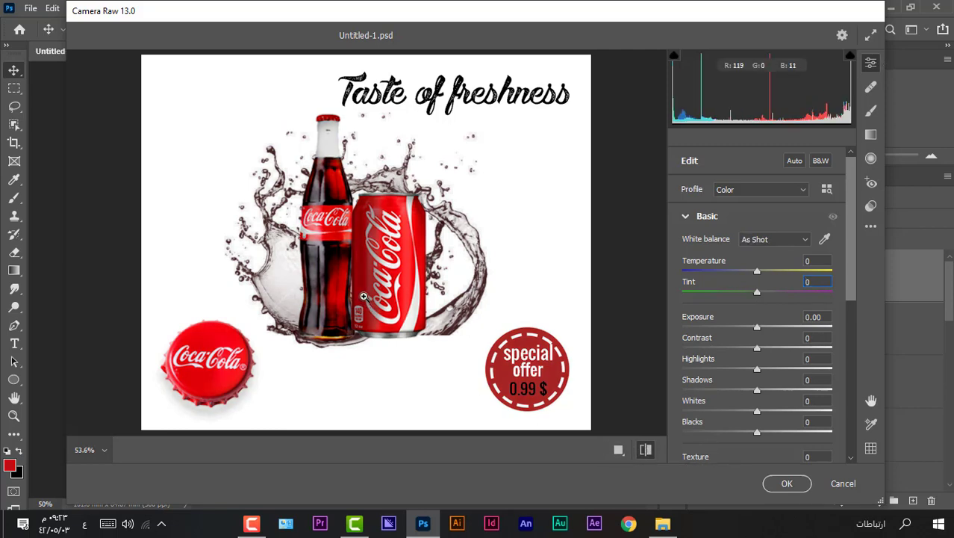
left_click(619, 450)
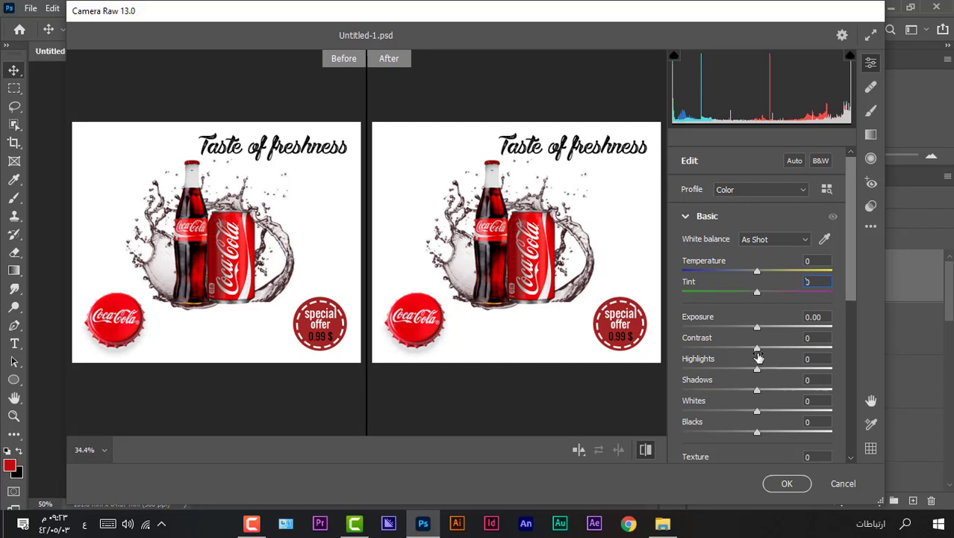
- Grade with adjusted contrast and exposure, Saturation +19, Clarity +13, Dehaze -14, and apply
mouse_move(757, 349)
left_mouse_down()
mouse_move(791, 348)
mouse_move(781, 327)
mouse_move(762, 327)
mouse_move(733, 357)
left_mouse_up()
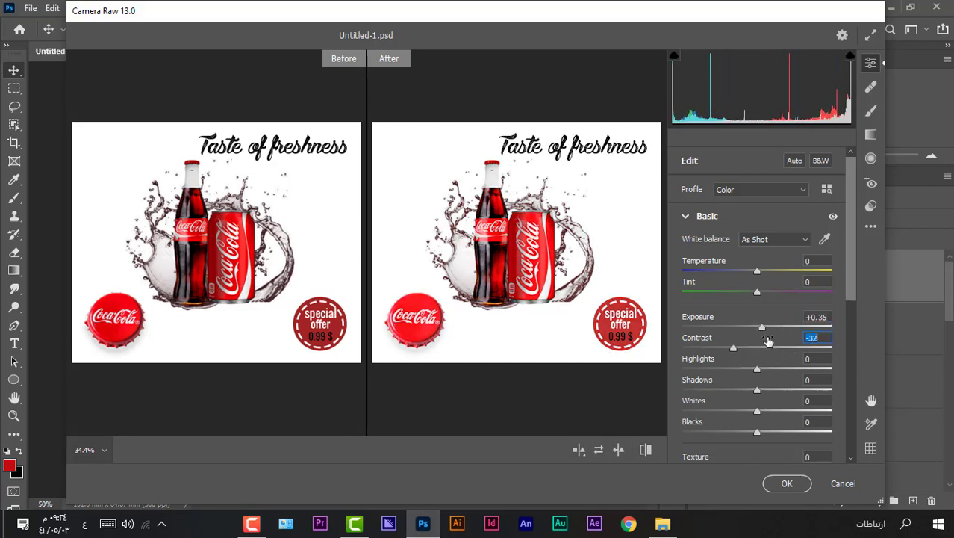
left_click_drag(762, 327, 765, 327)
scroll(767, 401, "down", 1)
scroll(768, 401, "down", 4)
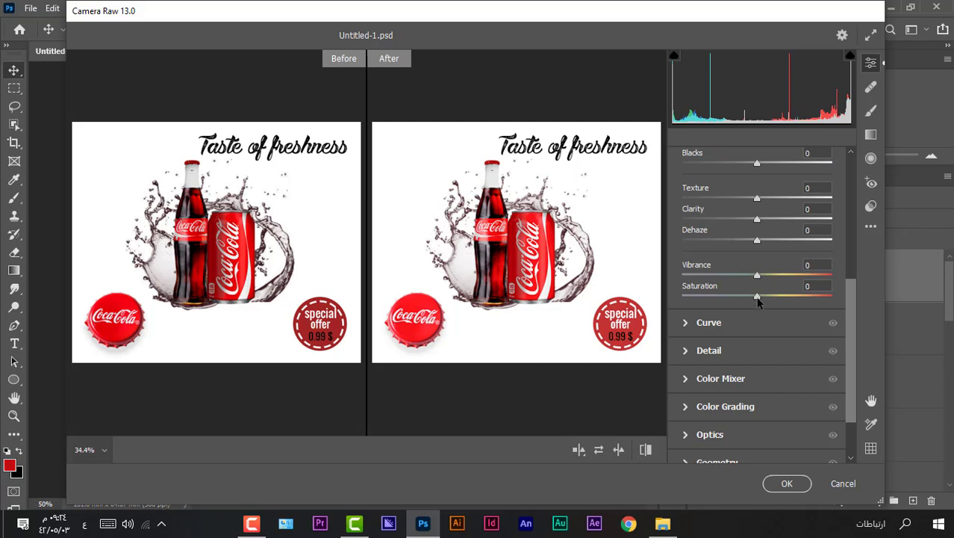
left_click_drag(757, 297, 771, 296)
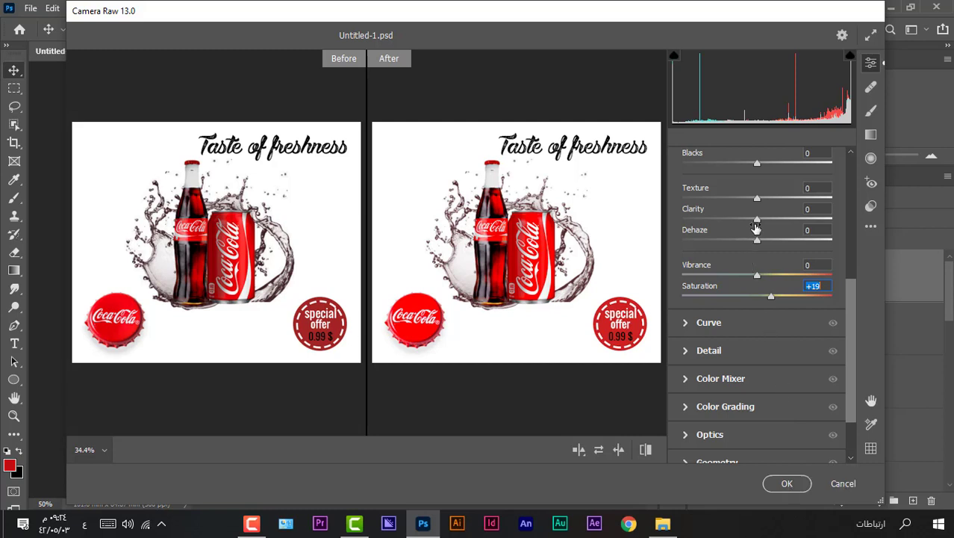
mouse_move(762, 244)
left_mouse_down()
mouse_move(751, 247)
mouse_move(738, 221)
mouse_move(767, 228)
left_mouse_up()
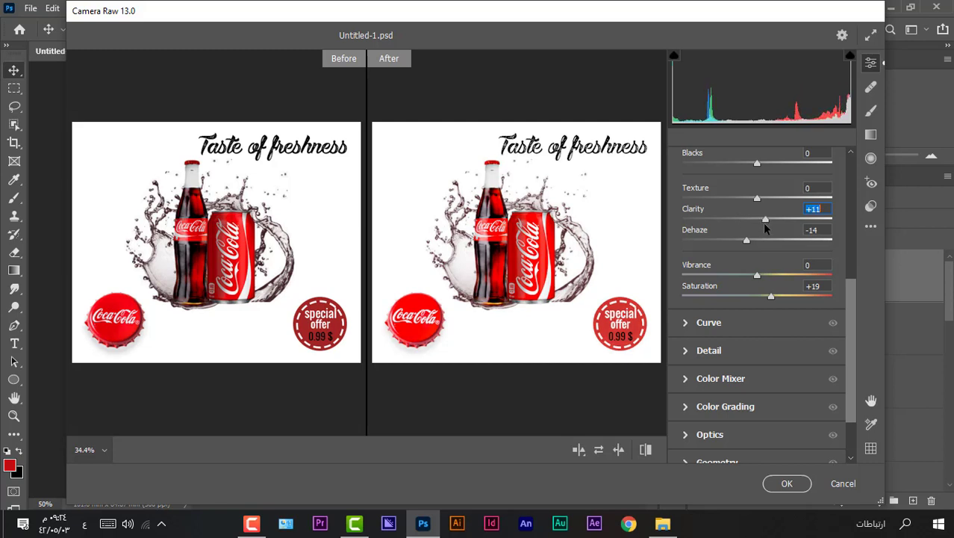
left_click(787, 484)
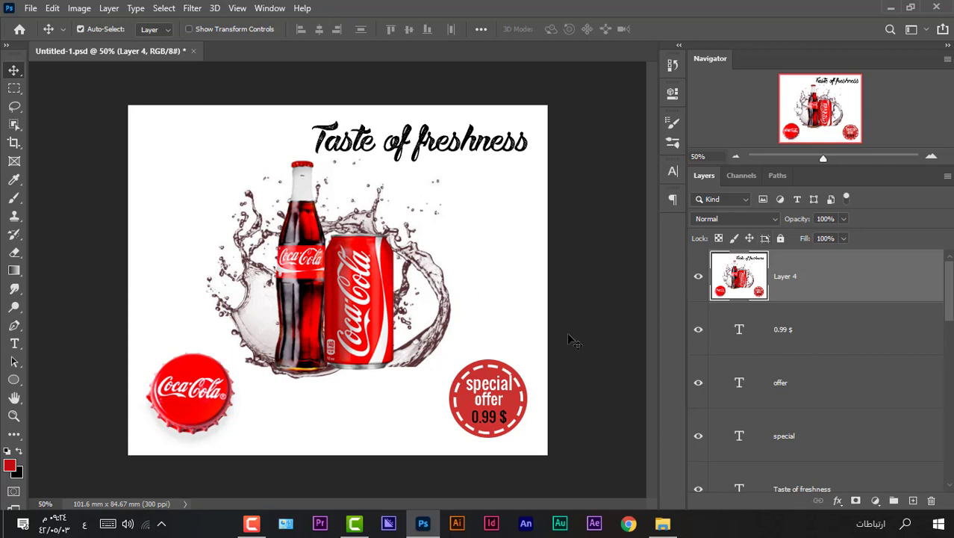
- Review the Layers panel with graded Layer 4 on top, then bring up the screen recorder's controls
scroll(775, 365, "down", 5)
scroll(775, 365, "up", 2)
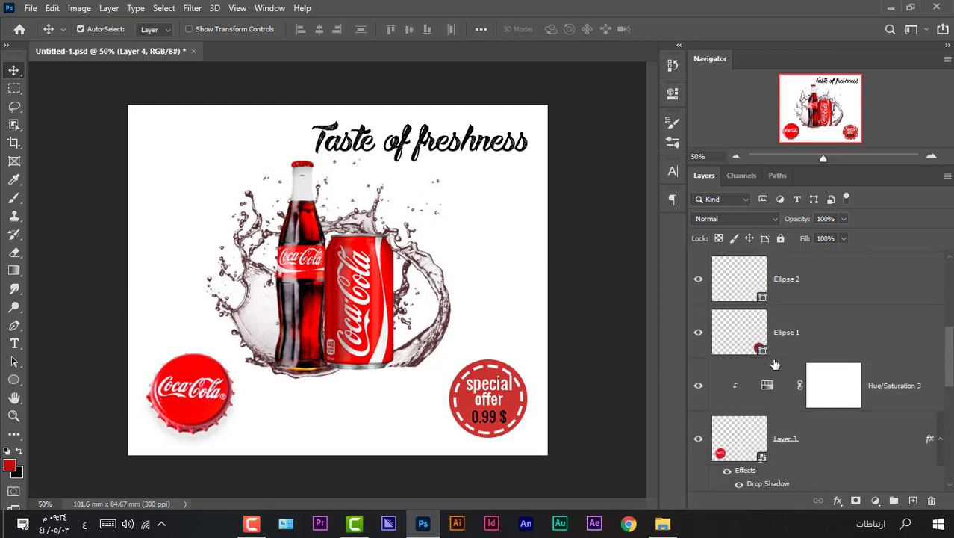
scroll(775, 363, "up", 3)
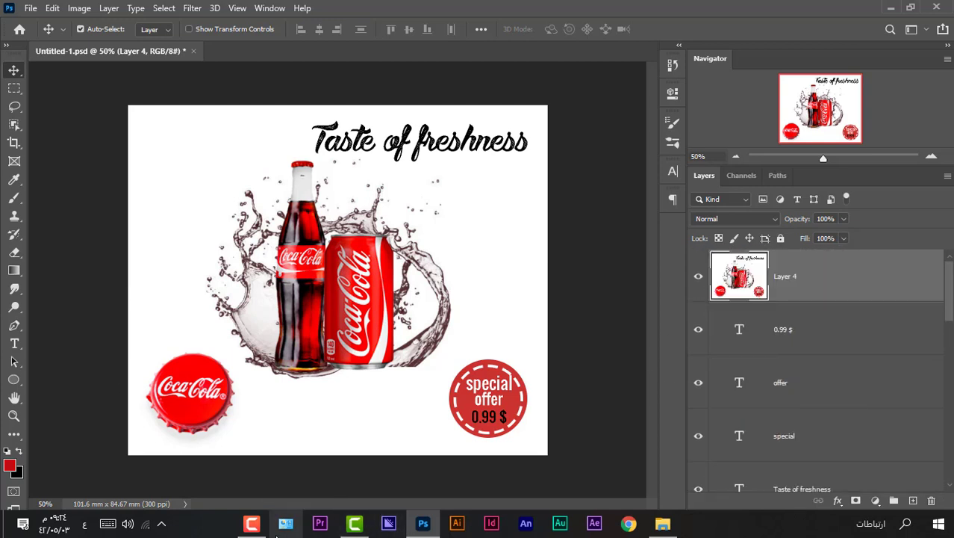
left_click(252, 523)
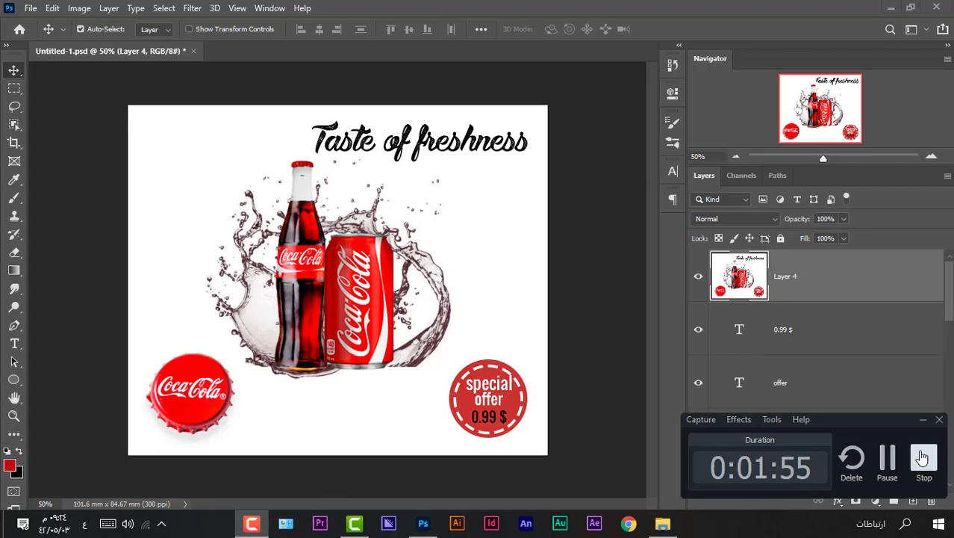